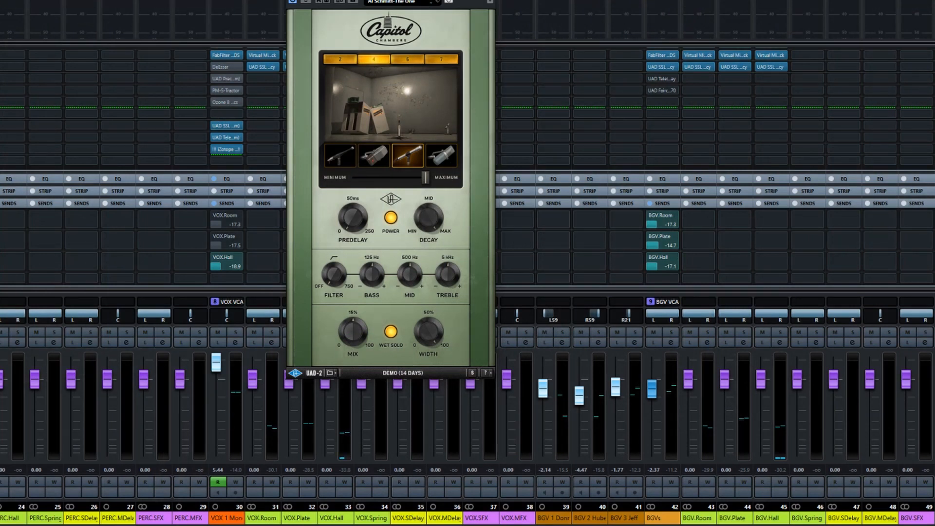
# Step: Move the Capitol Chambers plug-in window clear of the vocal reverb channels to view the VOX.Hall insert and the lead vocal's sends
pyautogui.moveTo(394, 0); pyautogui.dragTo(663, 32)
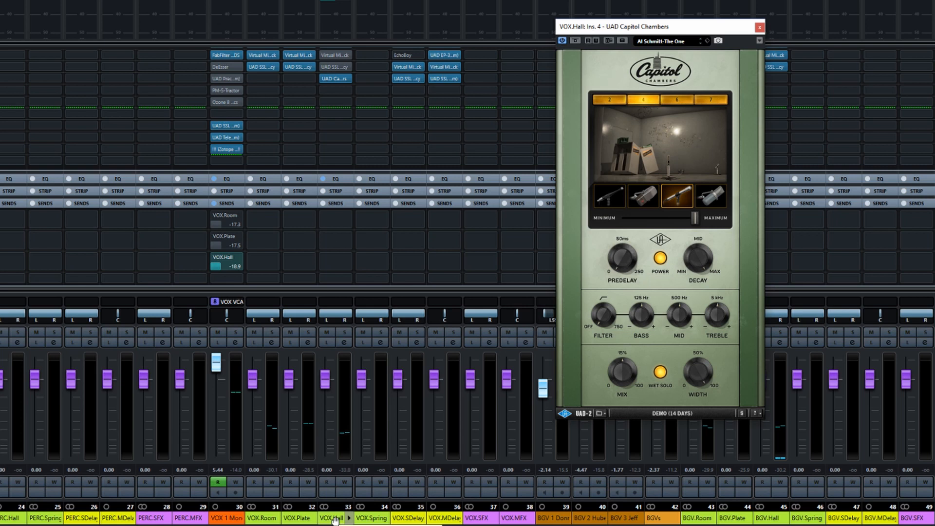
pyautogui.moveTo(216, 261)
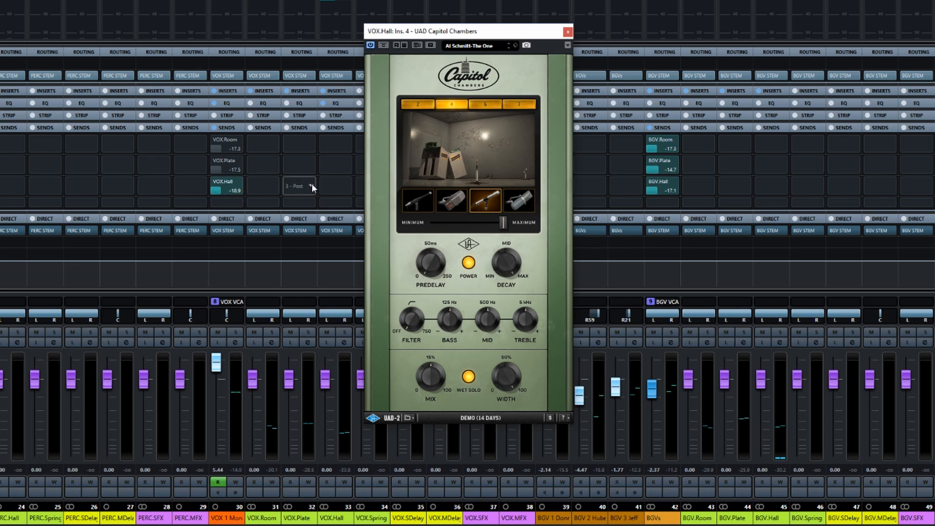
pyautogui.click(364, 155)
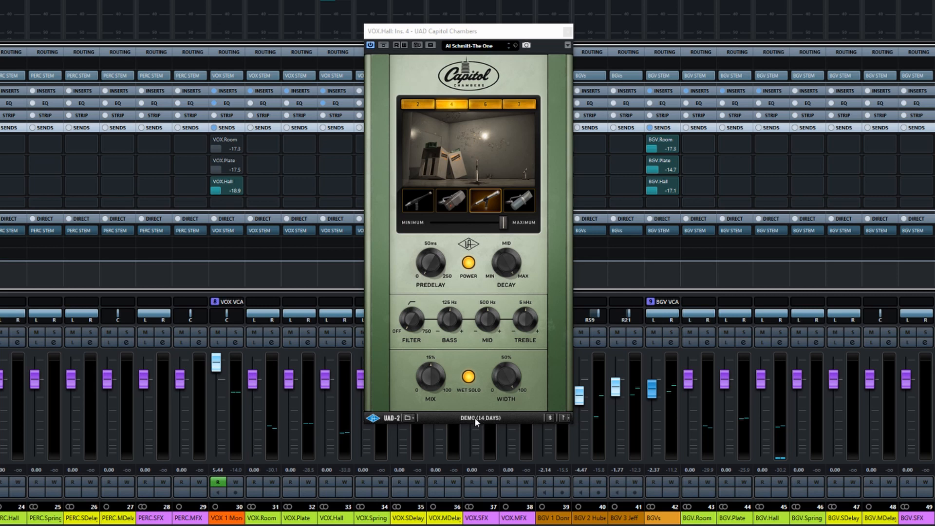
# Step: Look through the plug-in's preset load and save options and its artist preset list, keeping Al Schmitt-The One
pyautogui.click(411, 418)
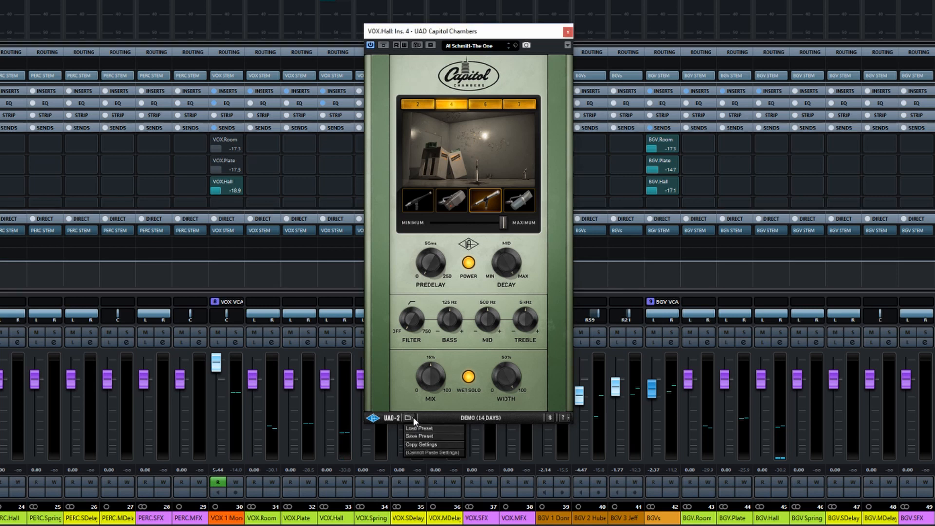
pyautogui.click(489, 29)
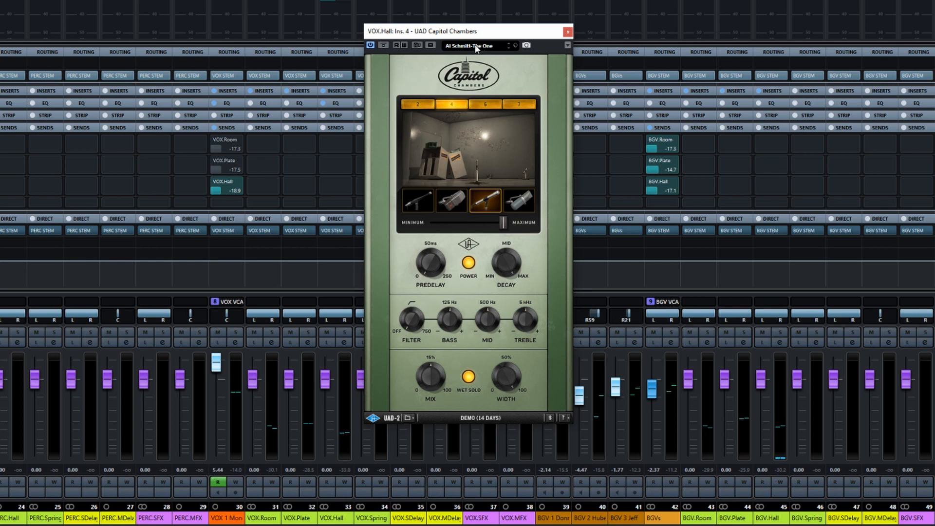
pyautogui.click(510, 46)
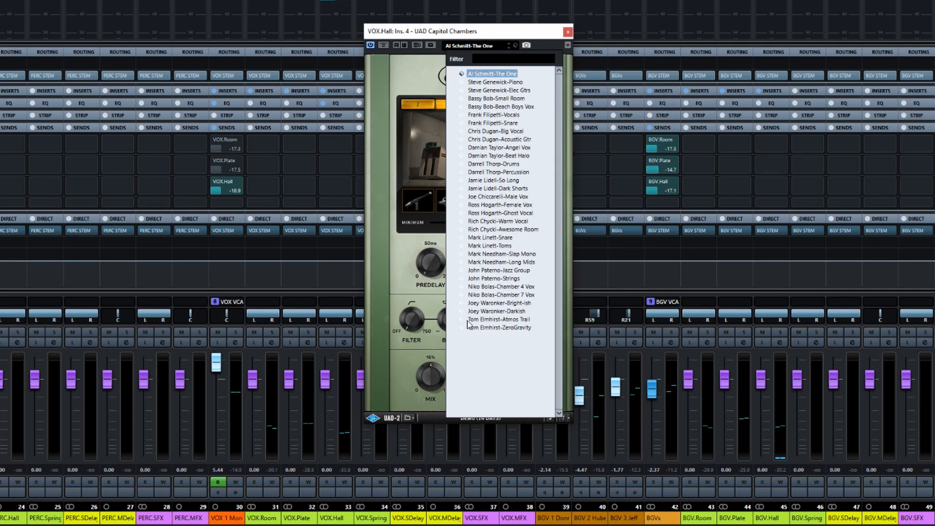
pyautogui.click(501, 39)
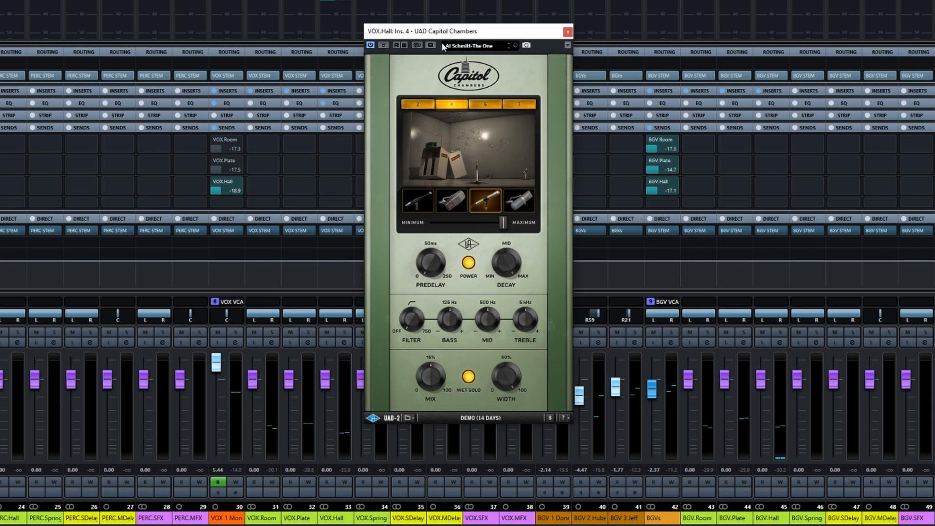
pyautogui.click(516, 84)
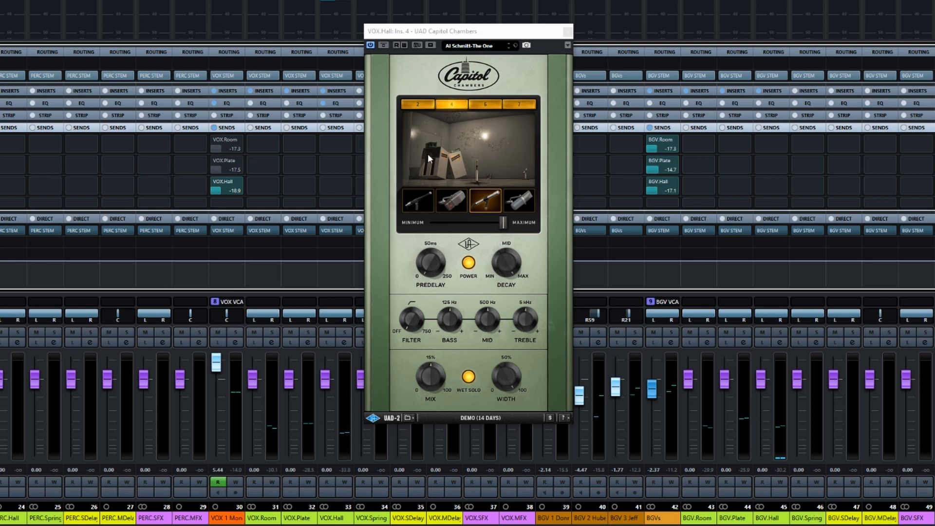
# Step: Preview chambers 2, 4, 6 and 7 with the SM80 microphone, and return to chamber 4
pyautogui.click(426, 103)
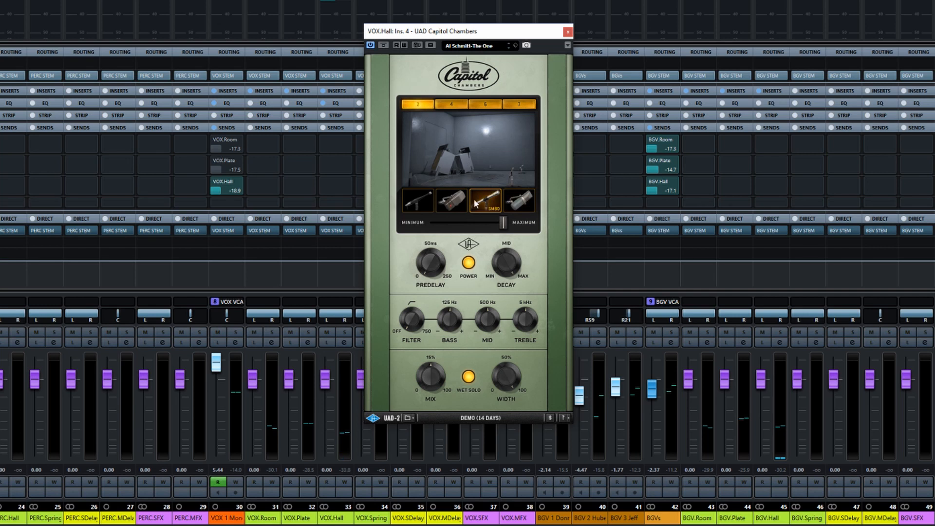
pyautogui.click(444, 104)
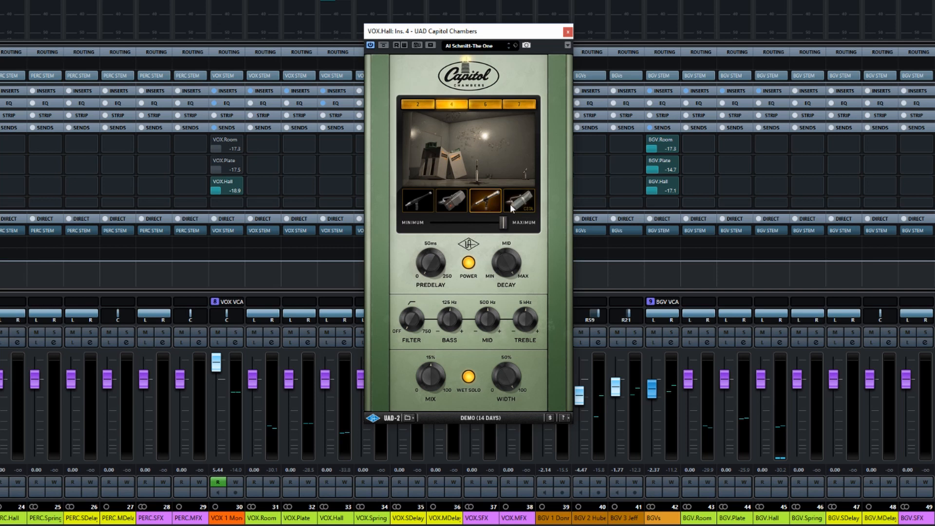
pyautogui.click(487, 104)
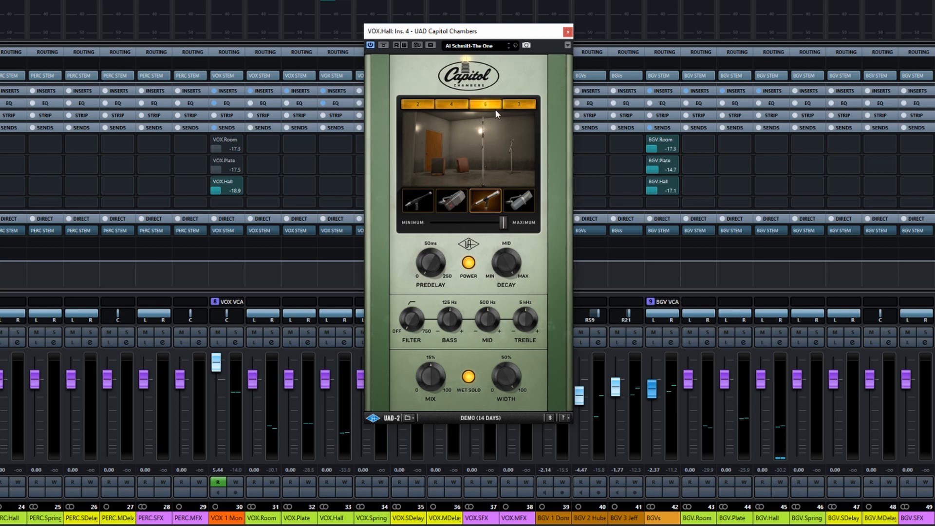
pyautogui.click(518, 104)
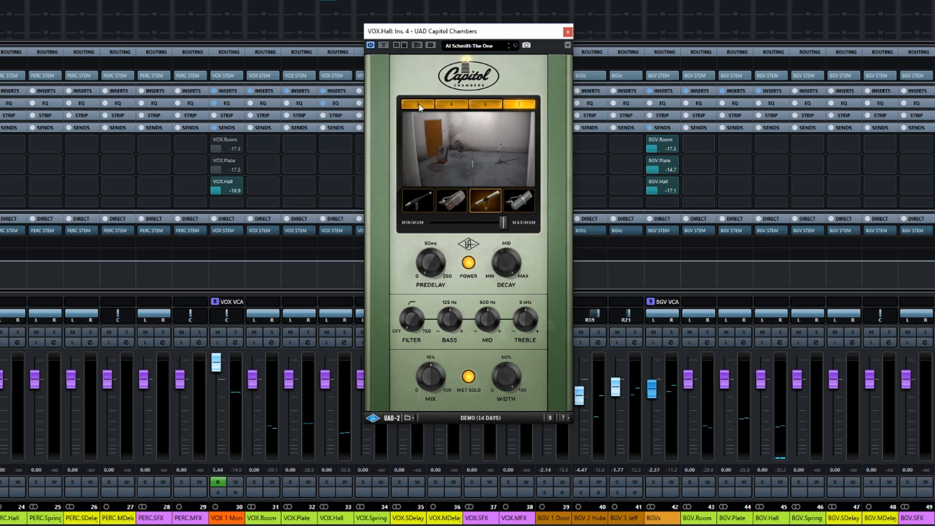
pyautogui.click(487, 104)
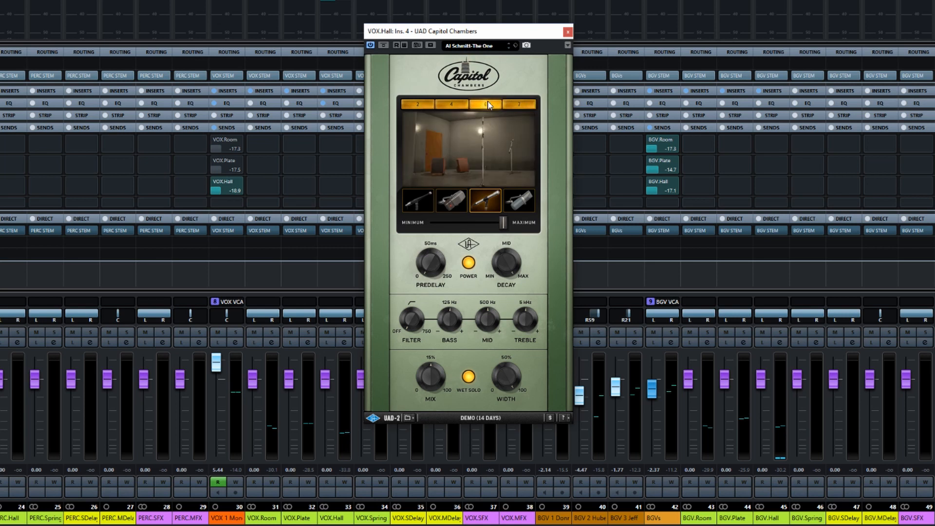
pyautogui.click(457, 104)
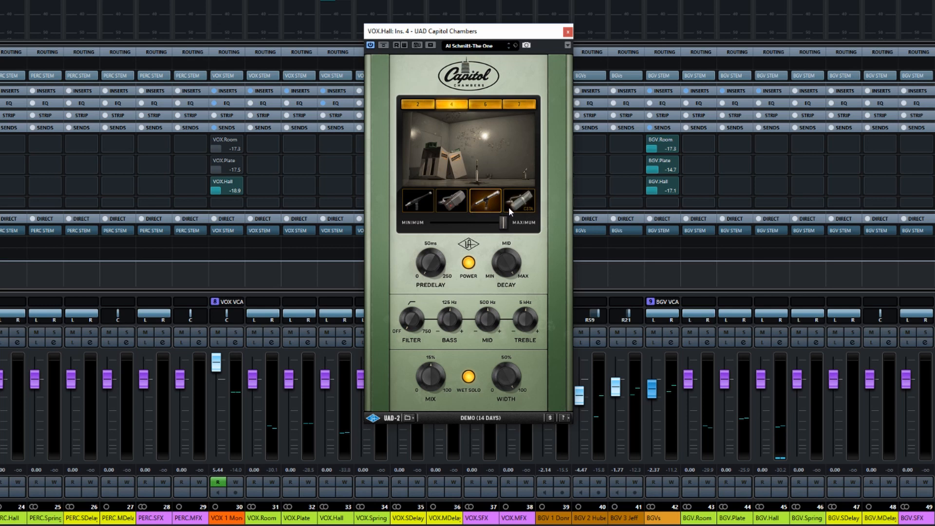
# Step: Compare the four microphones in chamber 4, including the 44, SM80 and C37A, and return to the first microphone
pyautogui.click(414, 203)
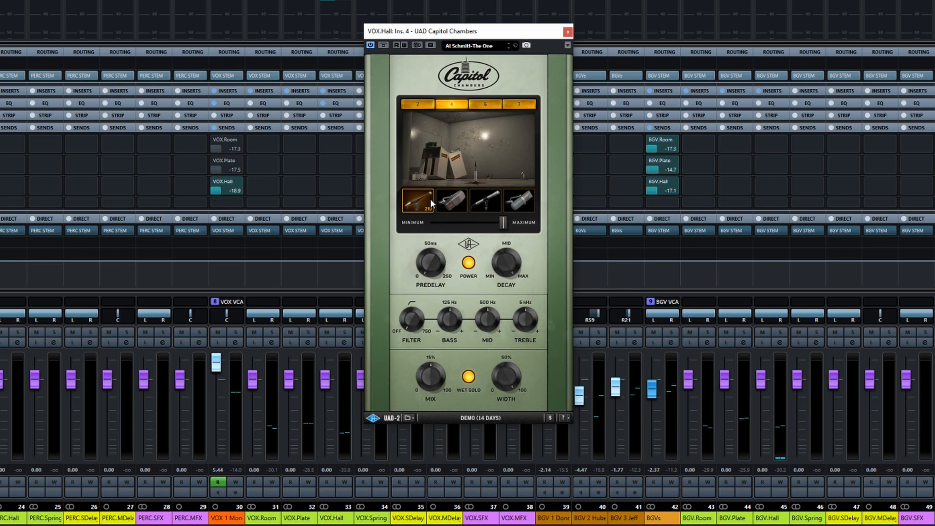
pyautogui.click(457, 206)
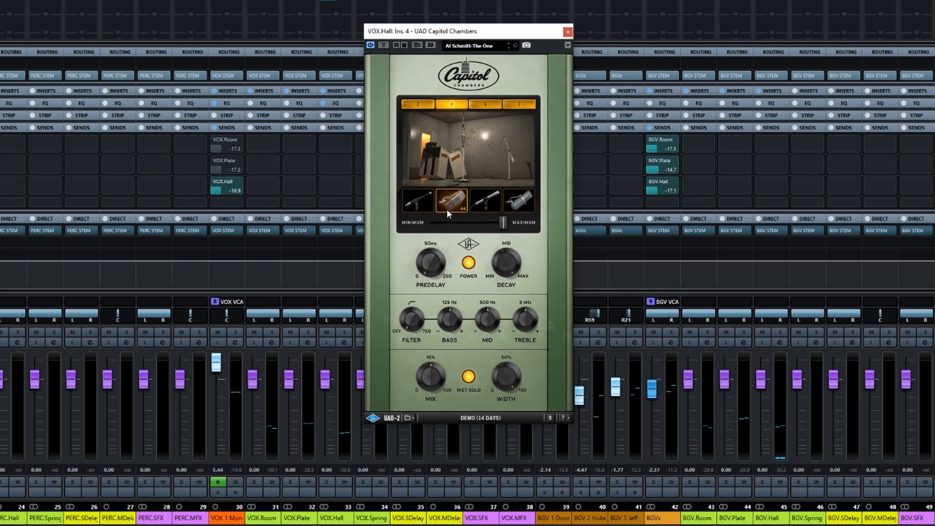
pyautogui.click(483, 195)
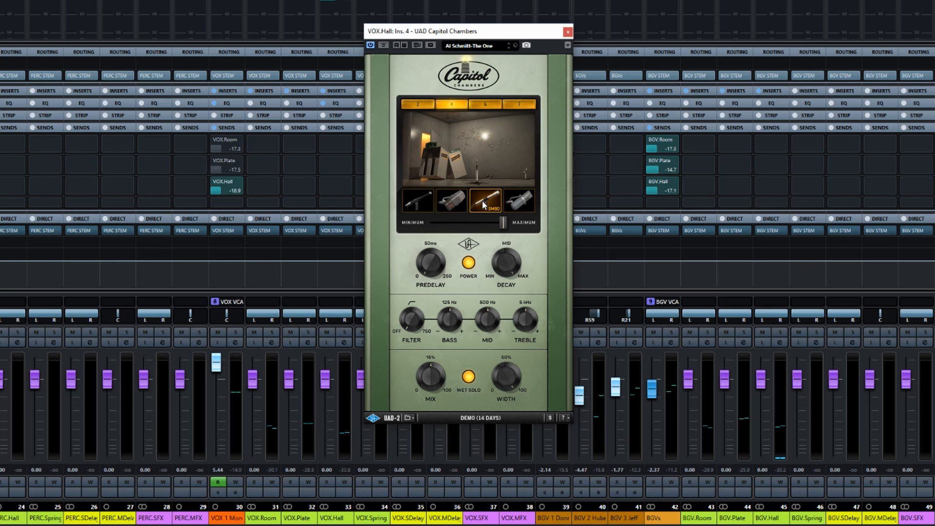
pyautogui.click(510, 200)
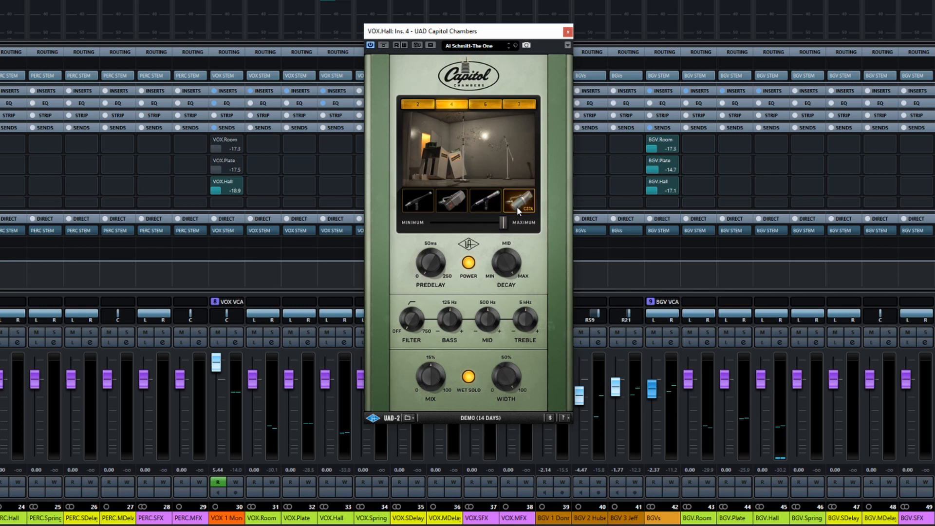
pyautogui.click(485, 201)
pyautogui.click(452, 201)
pyautogui.click(430, 199)
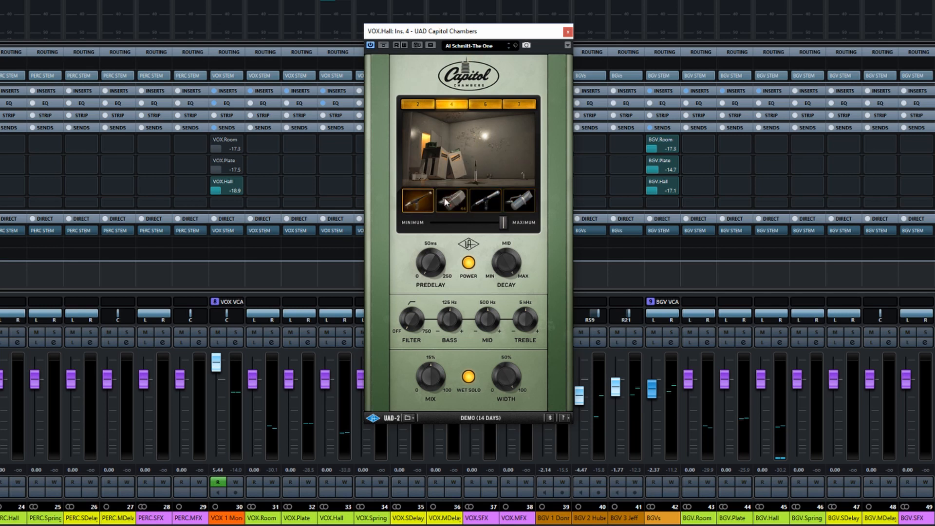
# Step: Switch repeatedly between the chamber 4 microphones to compare their placement, and try moving the mic position slider toward maximum
pyautogui.click(450, 200)
pyautogui.click(428, 204)
pyautogui.click(450, 200)
pyautogui.click(485, 200)
pyautogui.click(508, 202)
pyautogui.click(418, 201)
pyautogui.moveTo(503, 222)
pyautogui.mouseDown()
pyautogui.moveTo(431, 228)
pyautogui.moveTo(519, 227)
pyautogui.moveTo(426, 225)
pyautogui.moveTo(522, 223)
pyautogui.moveTo(413, 222)
pyautogui.moveTo(514, 222)
pyautogui.mouseUp()
pyautogui.click(456, 204)
pyautogui.click(487, 200)
pyautogui.click(453, 200)
# Step: Select chamber 2 and preview each of its microphones, ending on the 44 with the mic position slider tried
pyautogui.click(421, 107)
pyautogui.click(486, 200)
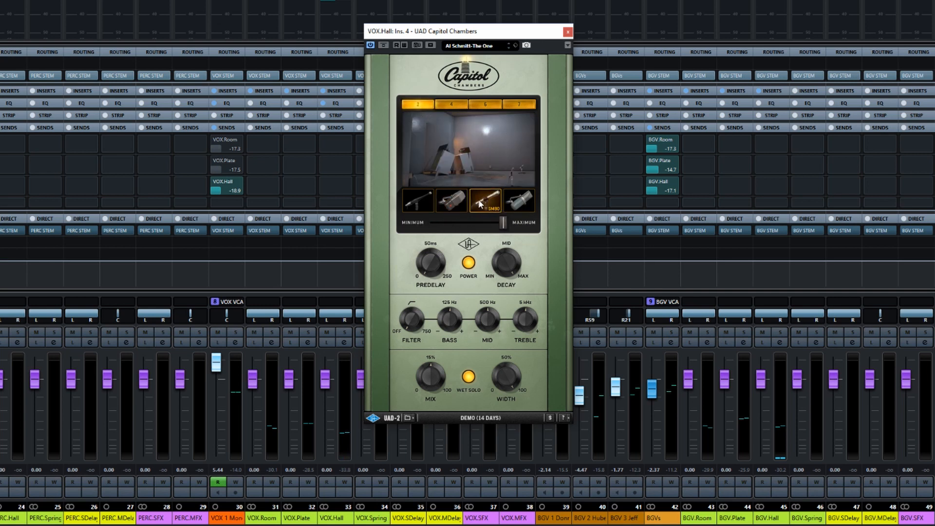
pyautogui.click(519, 200)
pyautogui.click(418, 200)
pyautogui.click(452, 200)
pyautogui.moveTo(501, 222)
pyautogui.mouseDown()
pyautogui.moveTo(429, 222)
pyautogui.moveTo(502, 222)
pyautogui.mouseUp()
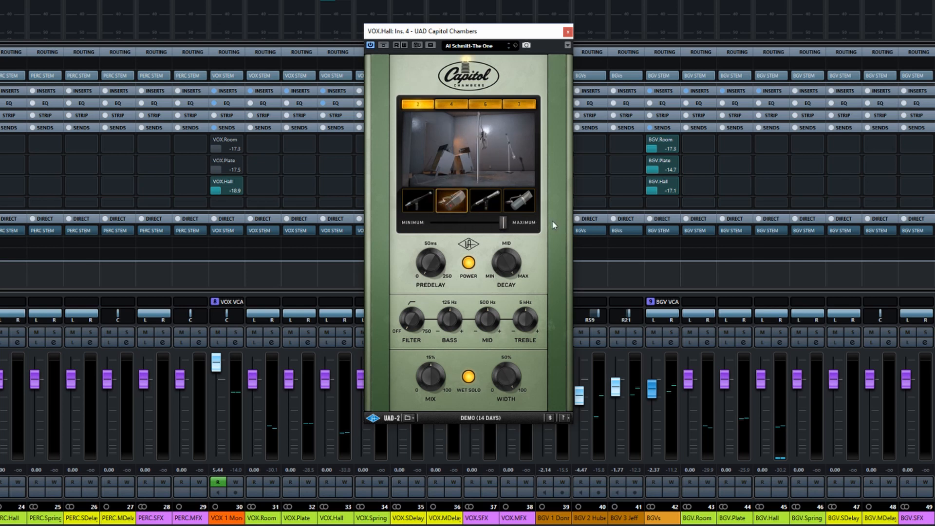
# Step: View the 44 microphone's placement in chambers 4, 6 and 7, and return to chamber 4
pyautogui.click(450, 104)
pyautogui.click(478, 105)
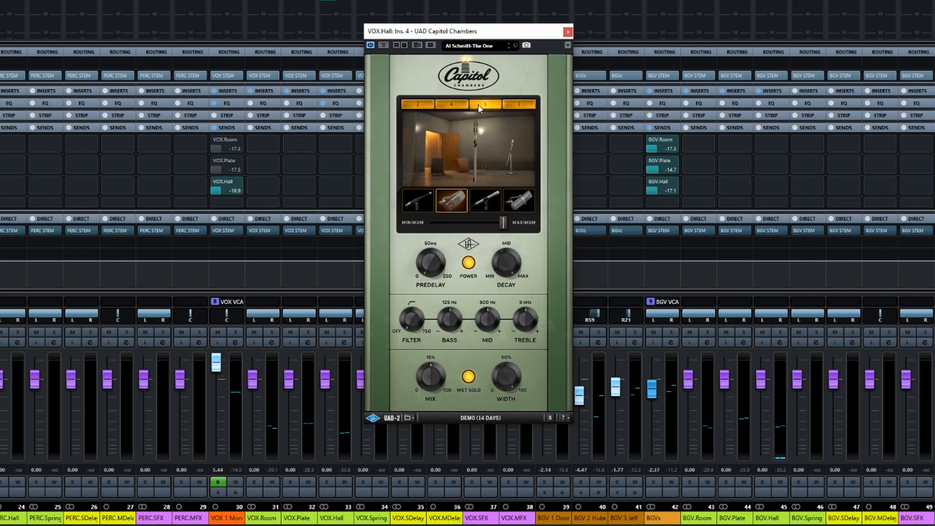
pyautogui.click(516, 106)
pyautogui.click(459, 104)
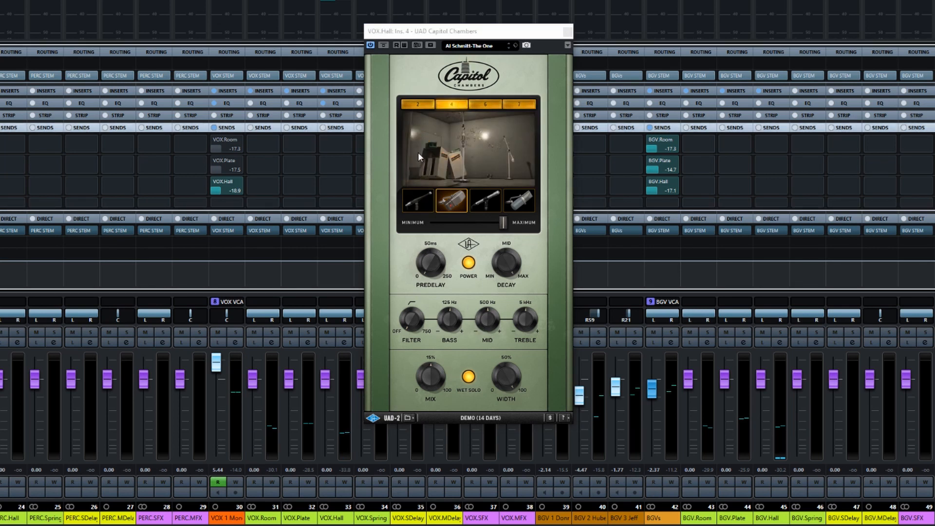
# Step: Examine chamber 2 again, go through chambers 4, 6 and 7 with the 44 microphone, and finish on chamber 4
pyautogui.click(426, 105)
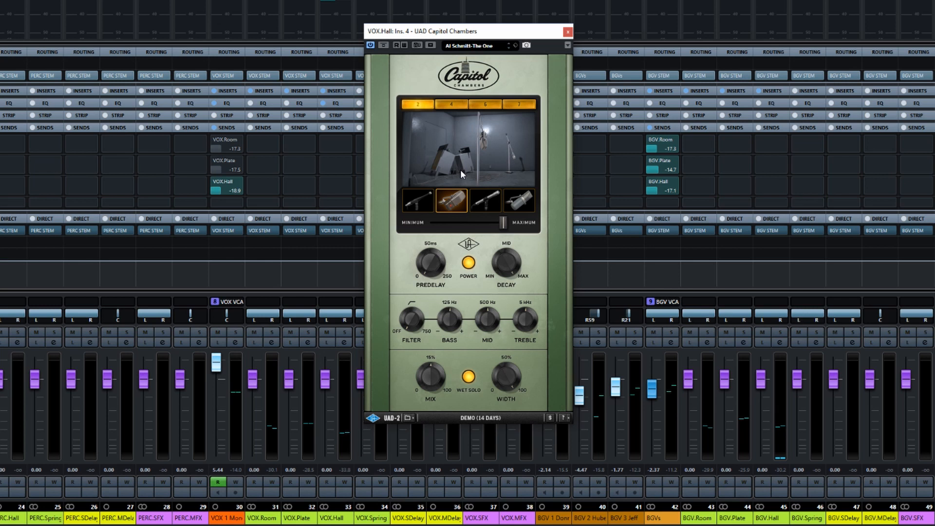
pyautogui.click(455, 107)
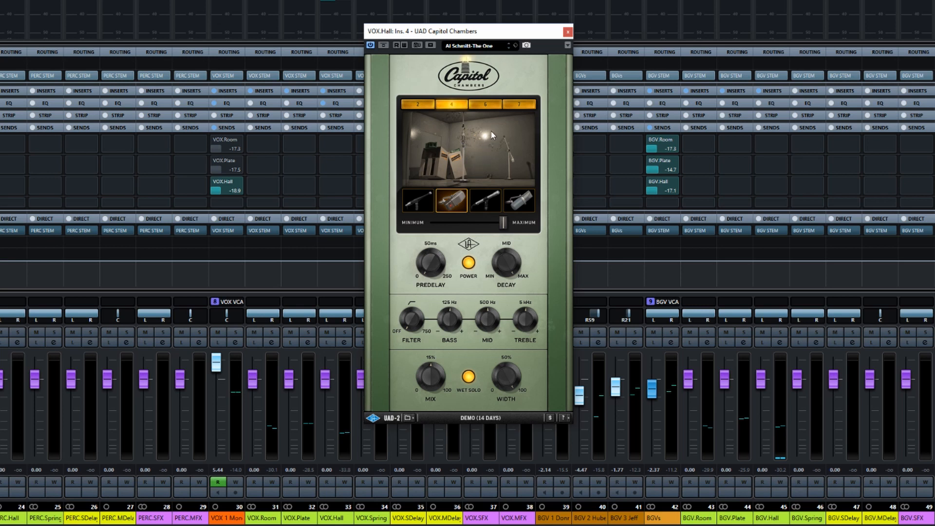
pyautogui.click(486, 104)
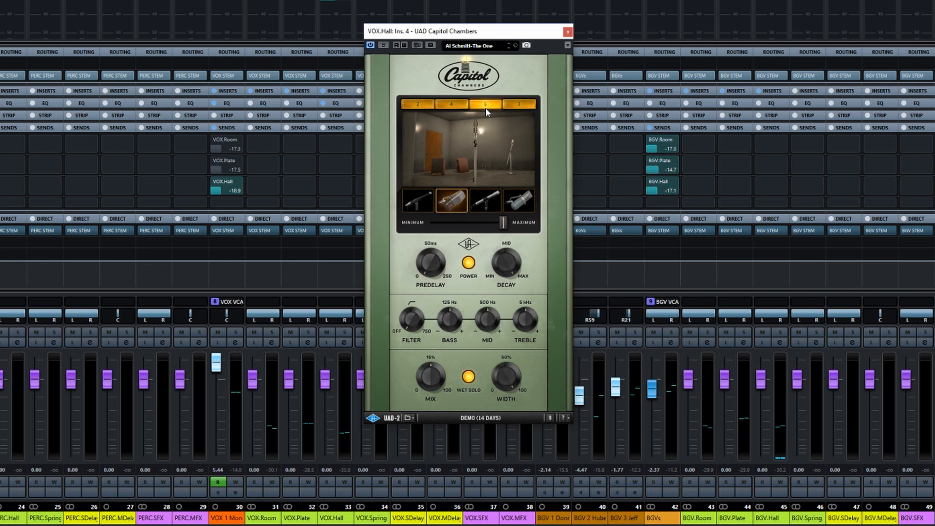
pyautogui.click(520, 105)
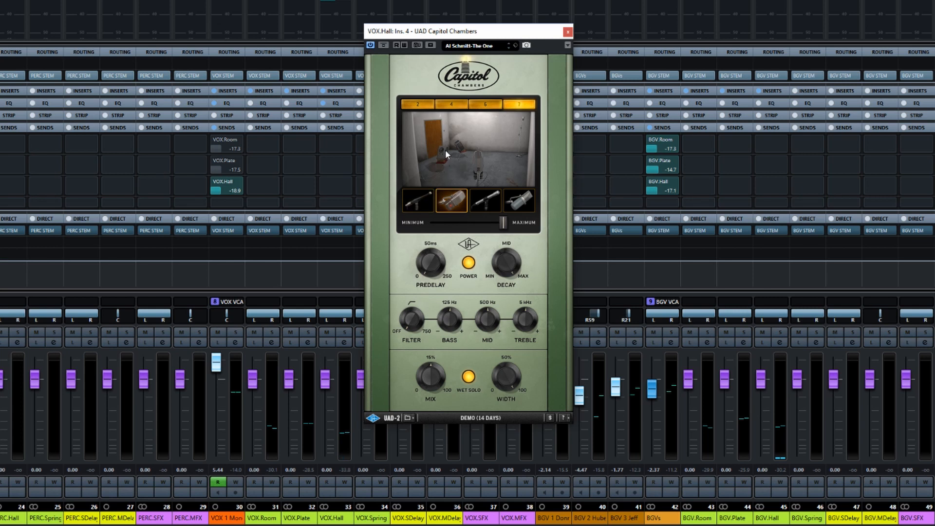
pyautogui.click(443, 104)
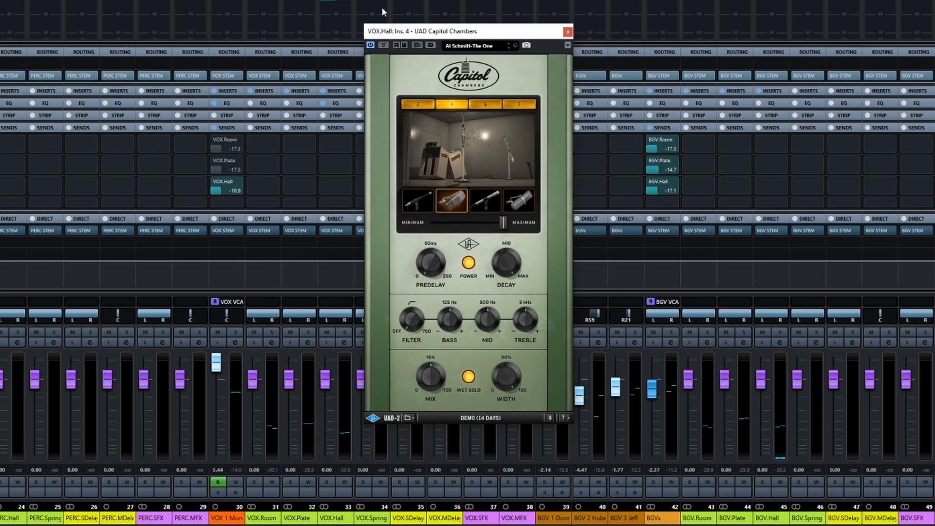
# Step: Toggle the lead vocal track's VOX.Hall send off and back on, and raise its send level to -9.20 dB
pyautogui.click(219, 191)
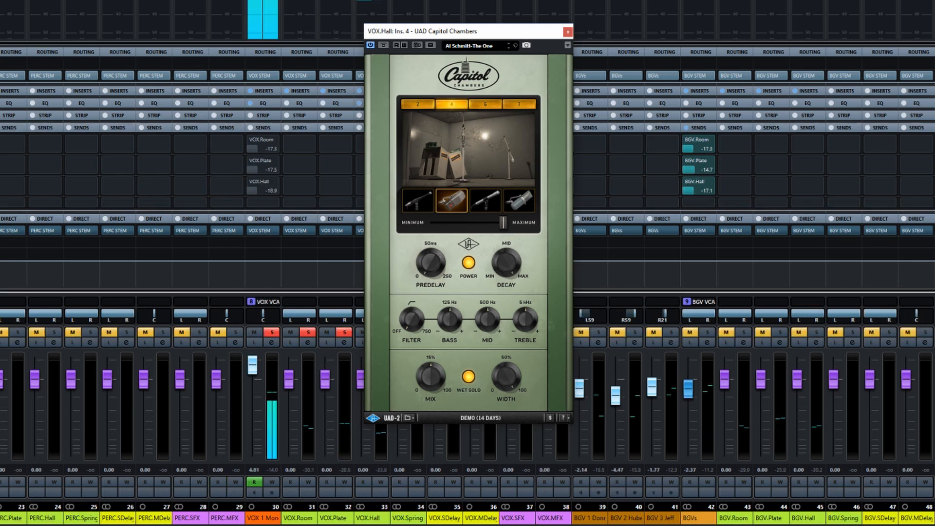
pyautogui.hscroll(4, 467, 468)
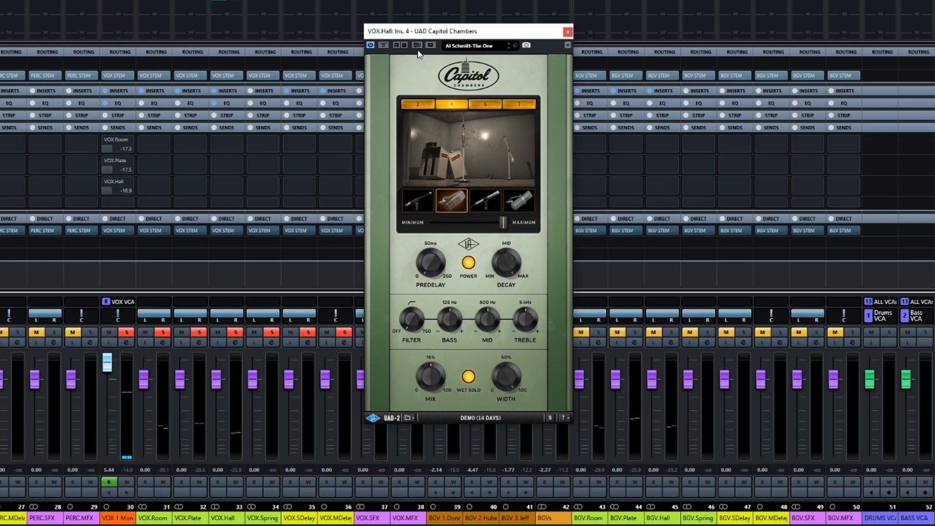
pyautogui.click(107, 190)
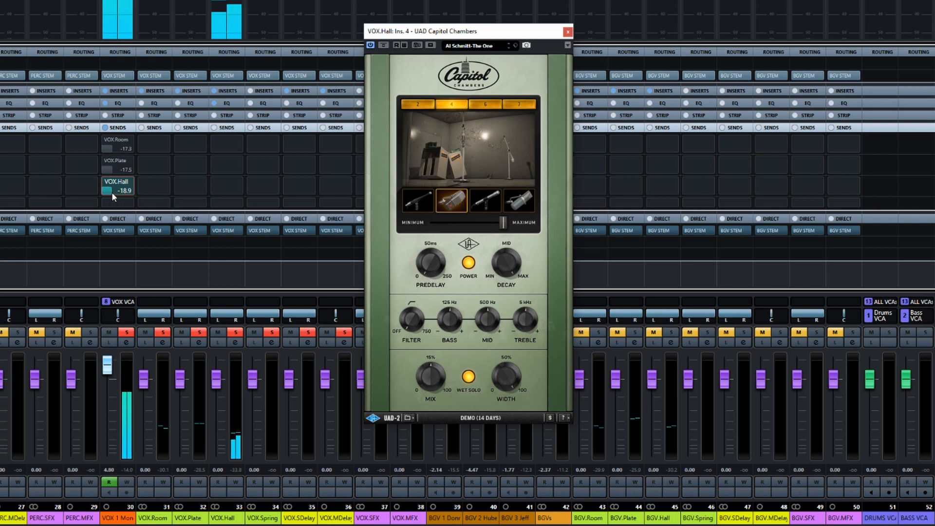
pyautogui.moveTo(112, 192); pyautogui.dragTo(118, 192)
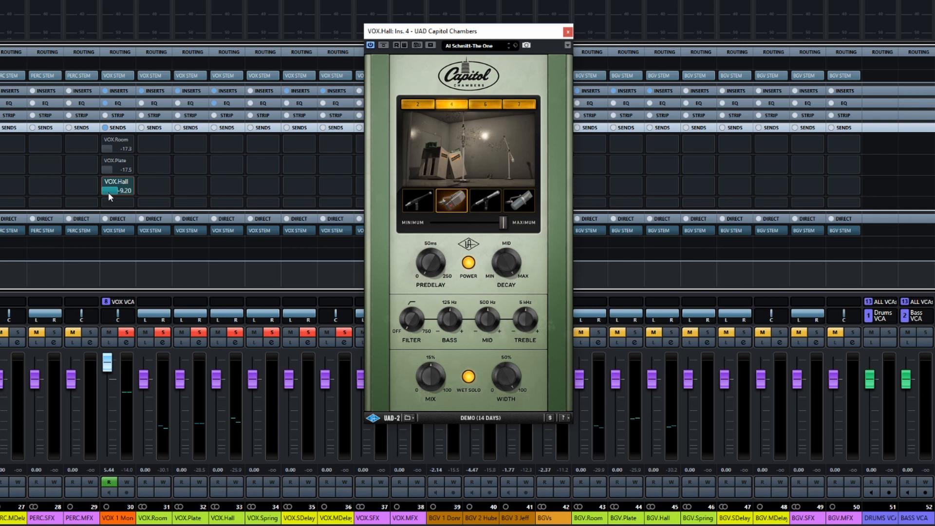
# Step: Select chamber 2 and play the vocal while auditioning its microphones, ending on the C37A
pyautogui.click(425, 104)
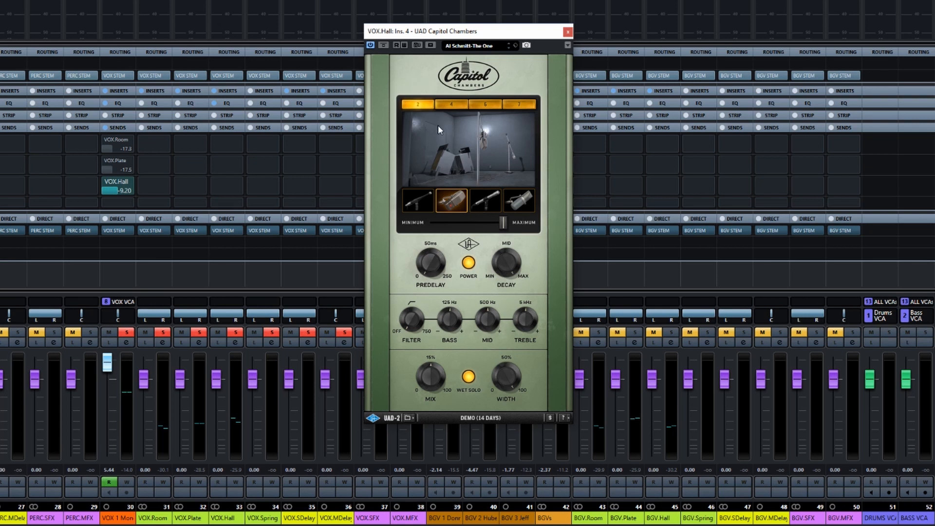
pyautogui.press('space')
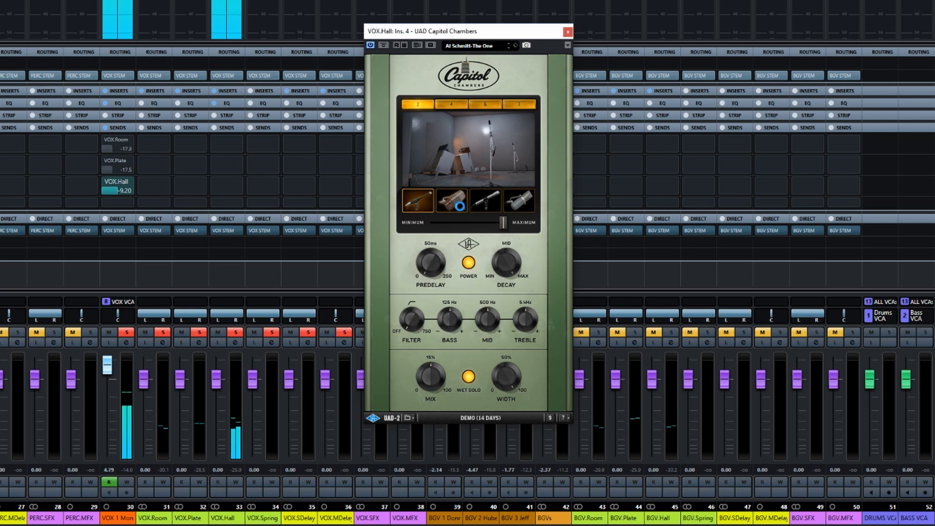
pyautogui.click(480, 203)
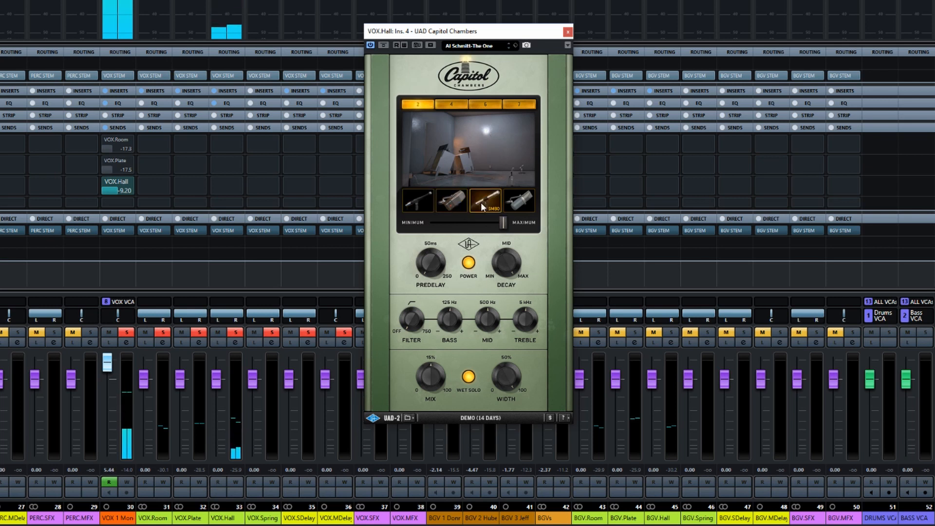
pyautogui.click(510, 207)
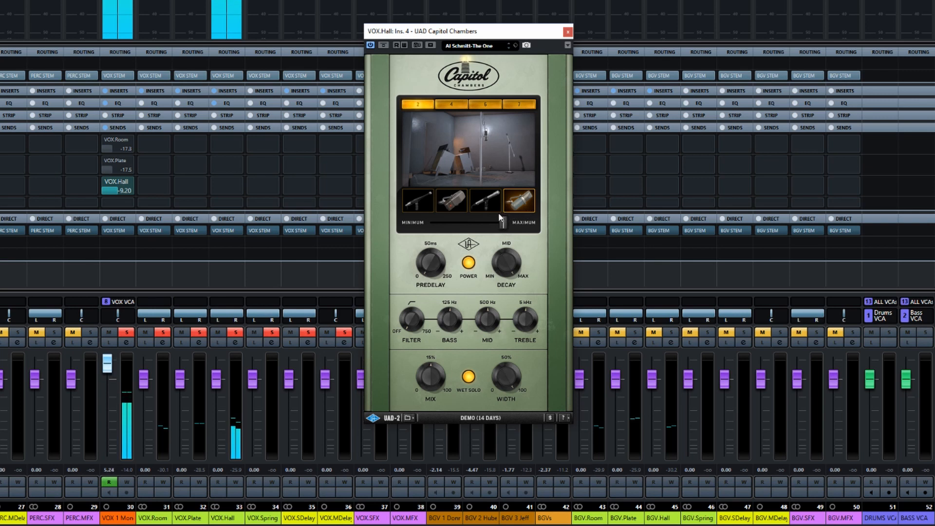
# Step: Compare the C37A's minimum and maximum mic positions in chamber 2, try positions in between, and finish at maximum
pyautogui.moveTo(502, 220); pyautogui.dragTo(427, 219)
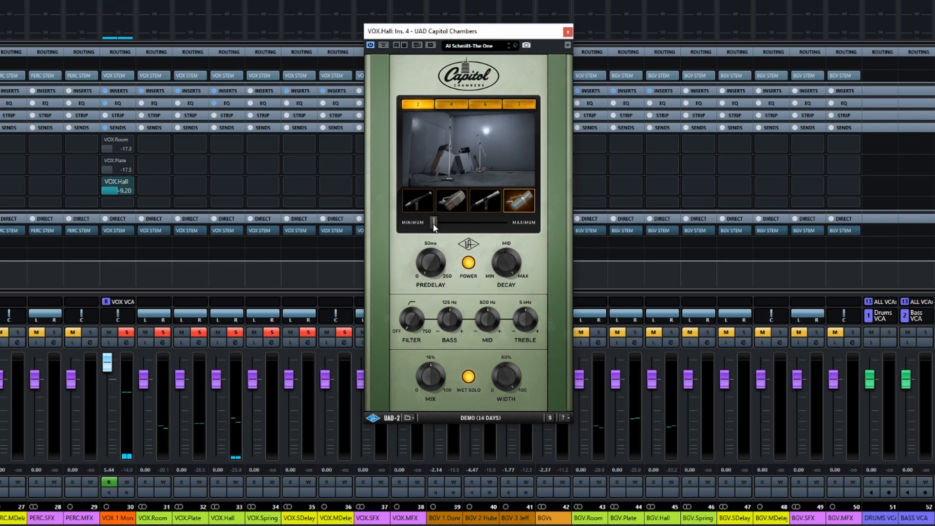
pyautogui.moveTo(434, 225)
pyautogui.mouseDown()
pyautogui.moveTo(461, 225)
pyautogui.moveTo(428, 225)
pyautogui.mouseUp()
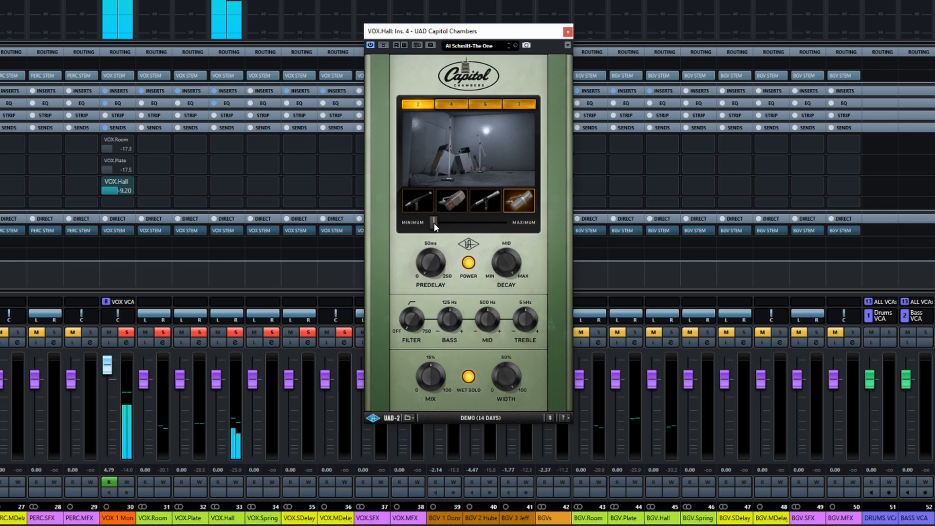
pyautogui.moveTo(435, 226); pyautogui.dragTo(519, 229)
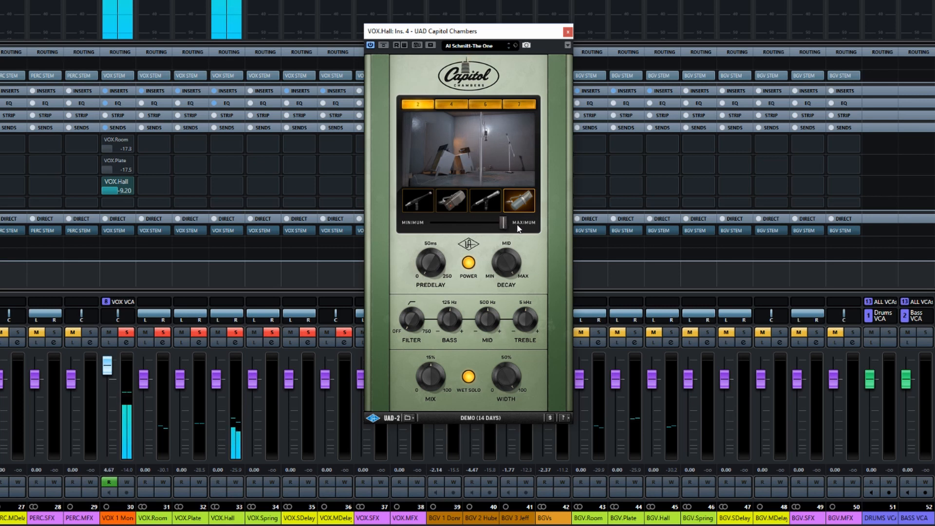
pyautogui.moveTo(502, 223); pyautogui.dragTo(422, 212)
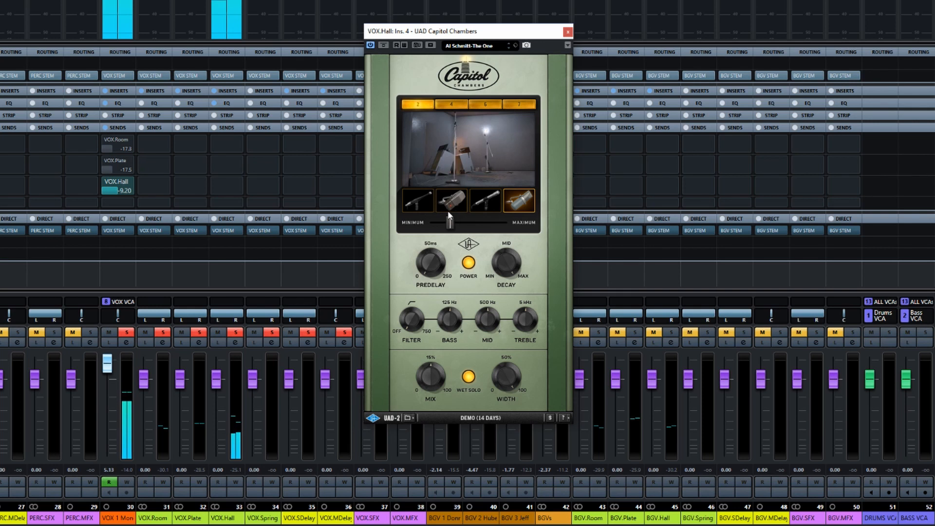
pyautogui.moveTo(428, 210); pyautogui.dragTo(468, 211)
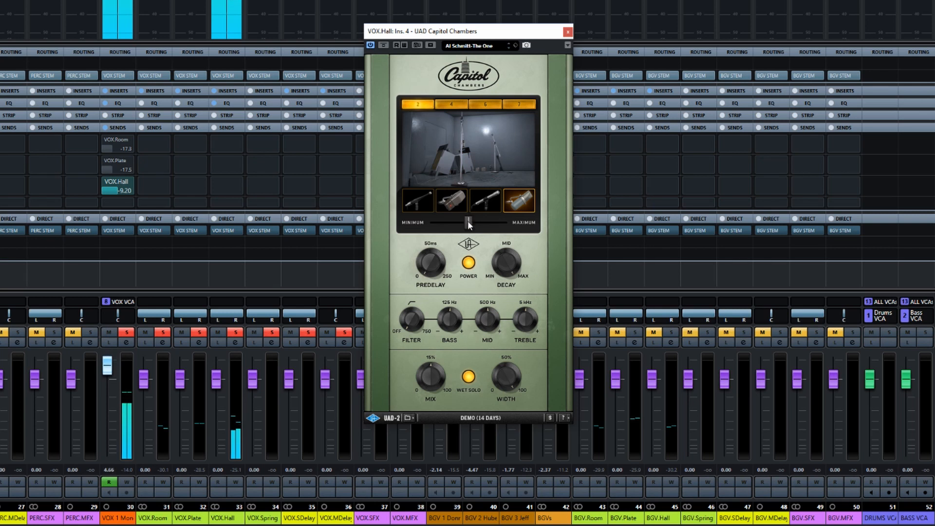
pyautogui.moveTo(469, 223); pyautogui.dragTo(487, 224)
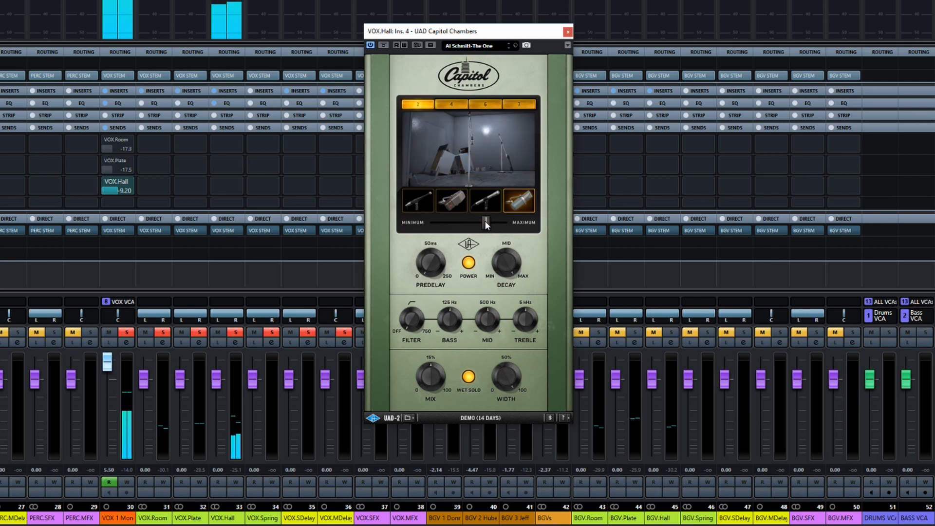
pyautogui.moveTo(486, 224); pyautogui.dragTo(503, 224)
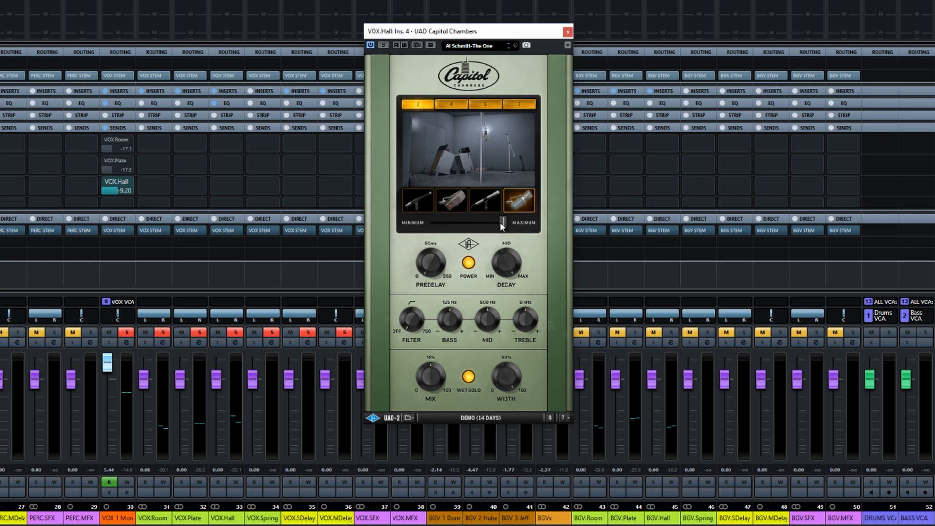
# Step: Play the vocal with the C37A's mic position at maximum and minimum, try the middle, and leave it near minimum
pyautogui.press('space')
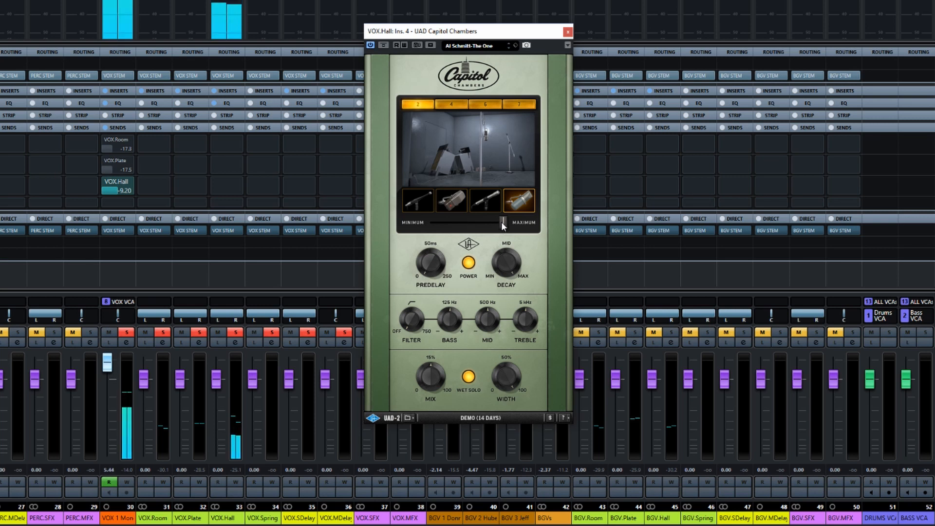
pyautogui.moveTo(502, 223); pyautogui.dragTo(408, 219)
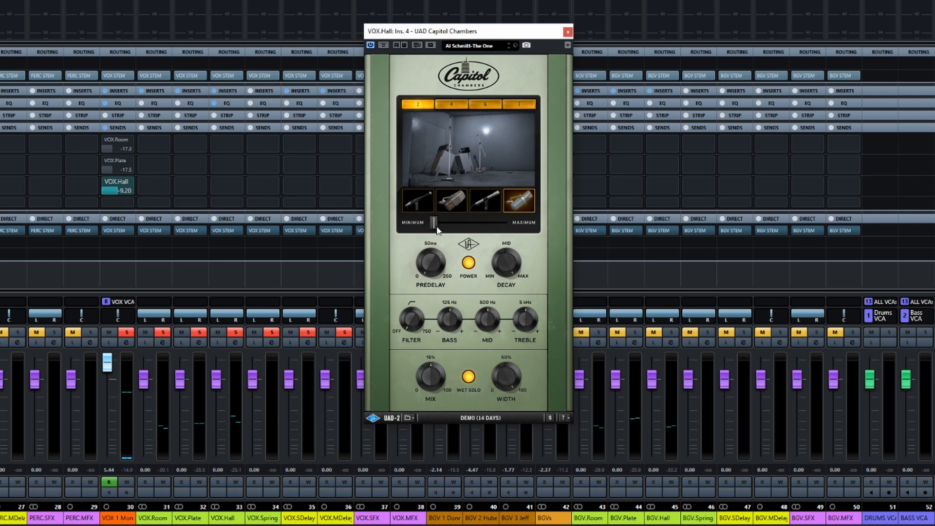
pyautogui.moveTo(437, 228); pyautogui.dragTo(524, 230)
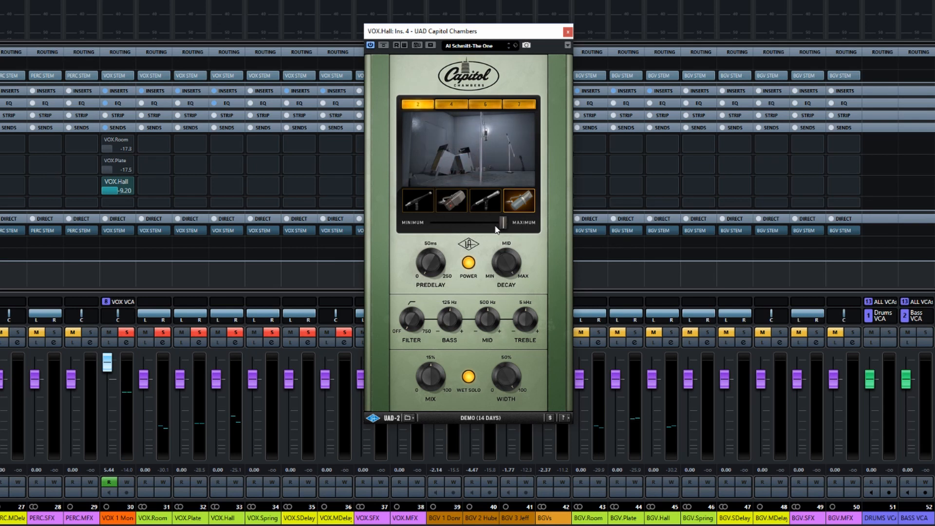
pyautogui.moveTo(505, 228); pyautogui.dragTo(483, 226)
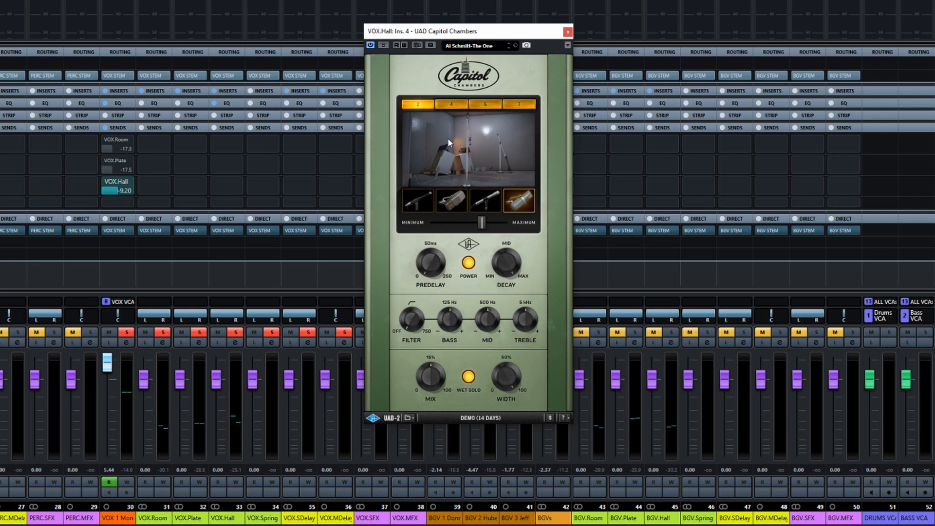
pyautogui.moveTo(481, 232); pyautogui.dragTo(447, 224)
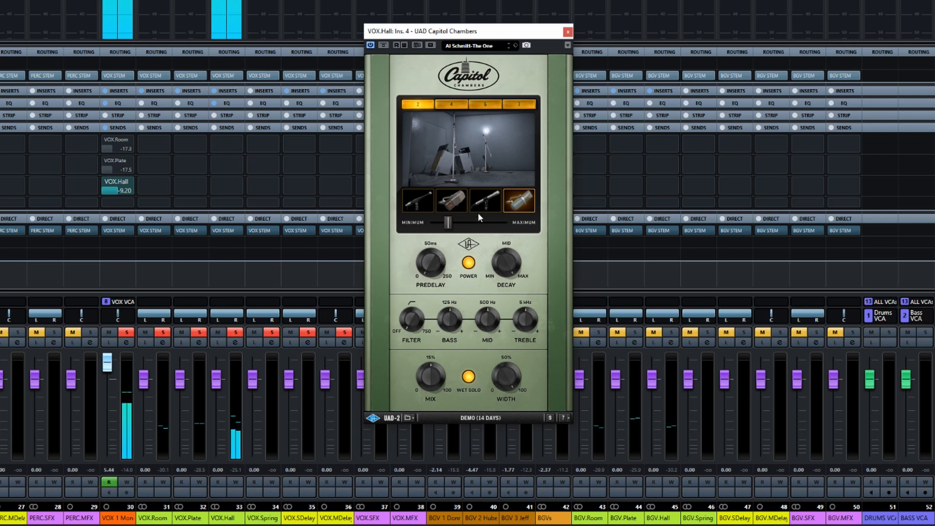
# Step: Switch chamber 2 to the SM80 microphone and compare its maximum and minimum mic positions
pyautogui.click(487, 198)
pyautogui.moveTo(449, 222); pyautogui.dragTo(550, 224)
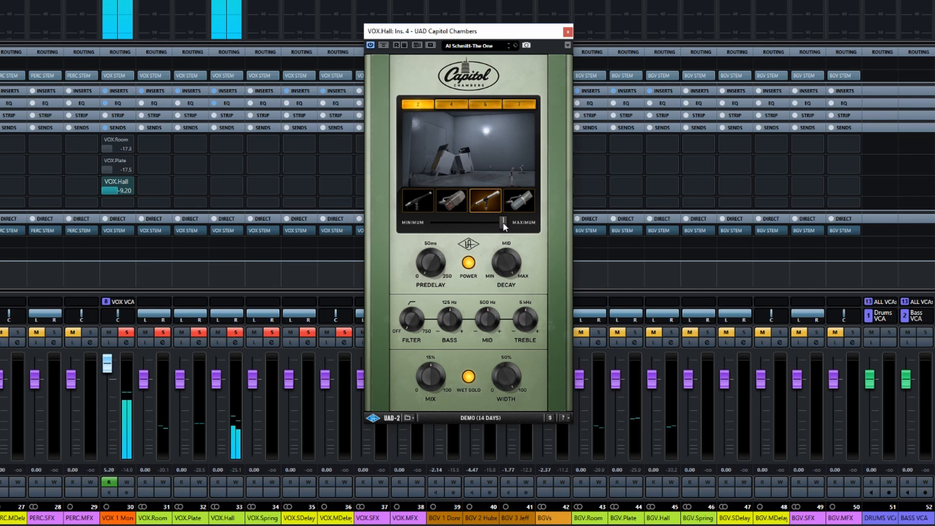
pyautogui.moveTo(504, 224); pyautogui.dragTo(429, 222)
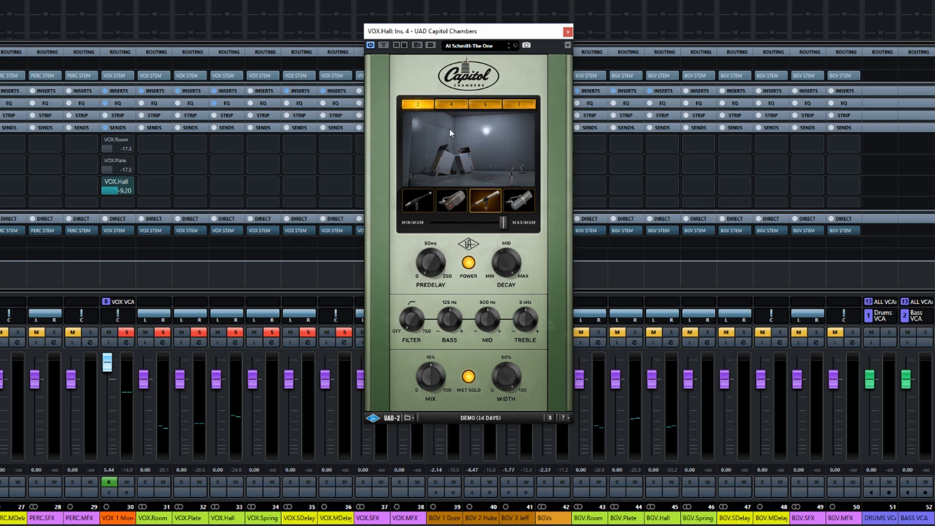
# Step: Switch to chamber 4 and audition each of its four microphones on the vocal, ending on the C37A
pyautogui.click(449, 105)
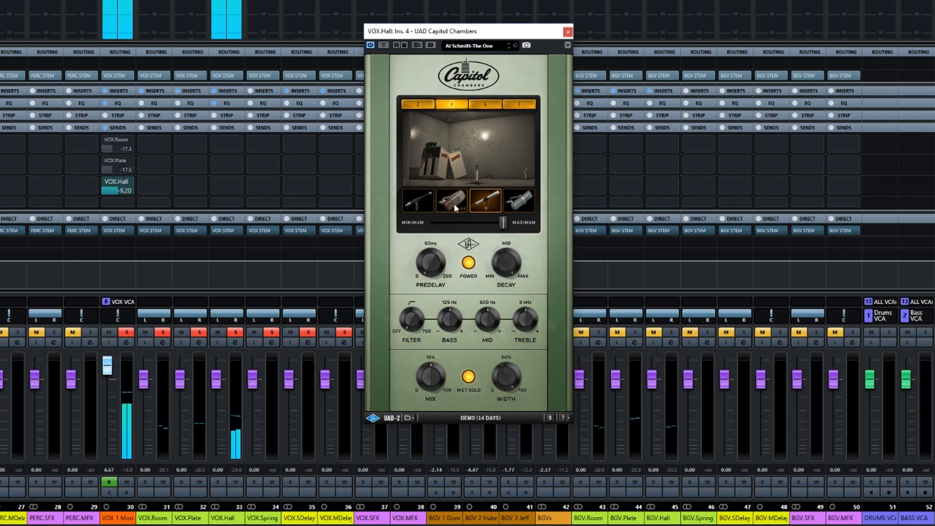
pyautogui.click(425, 207)
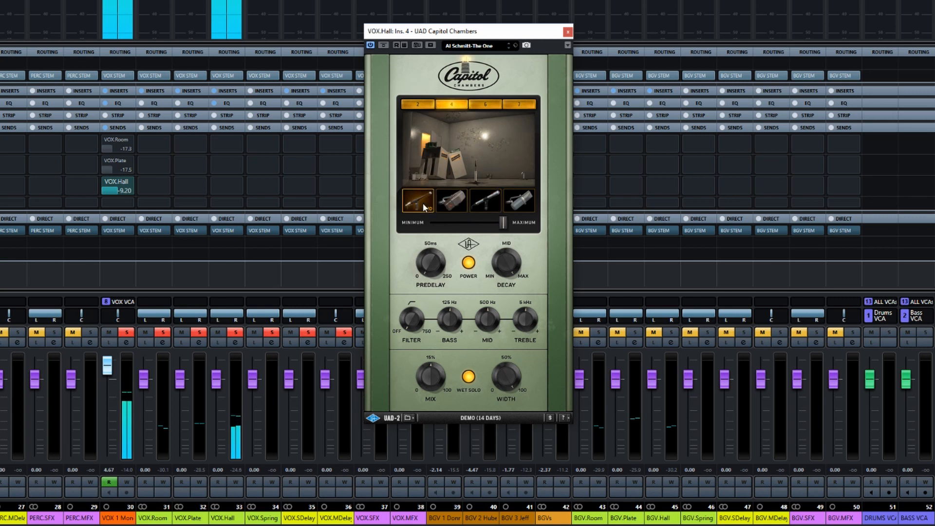
pyautogui.click(451, 203)
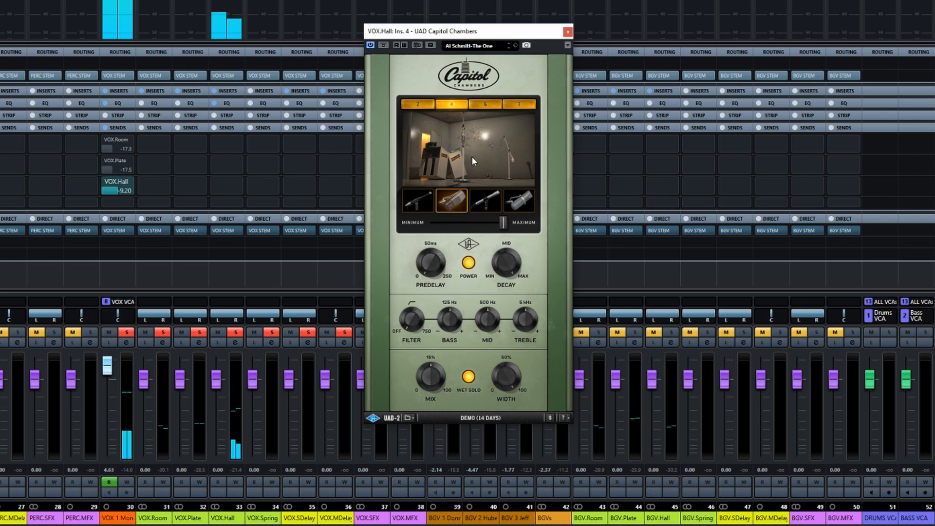
pyautogui.click(485, 200)
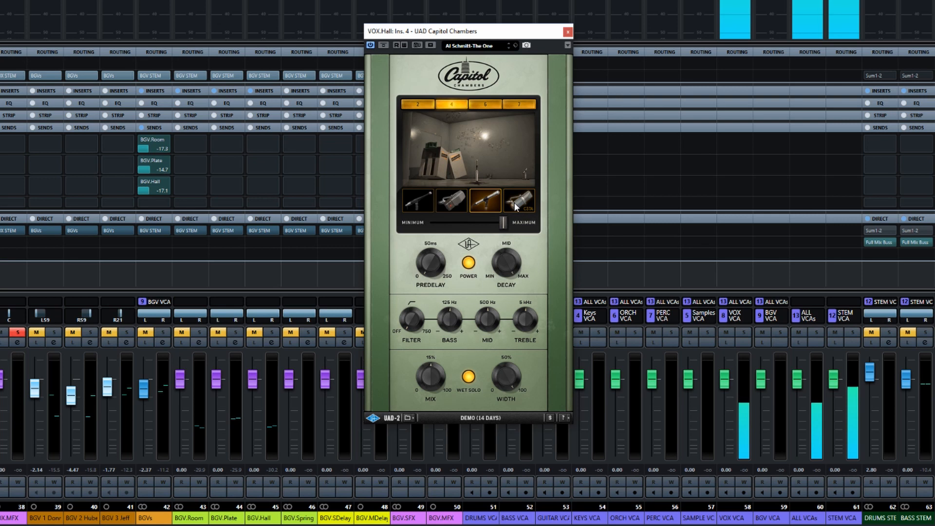
pyautogui.click(516, 206)
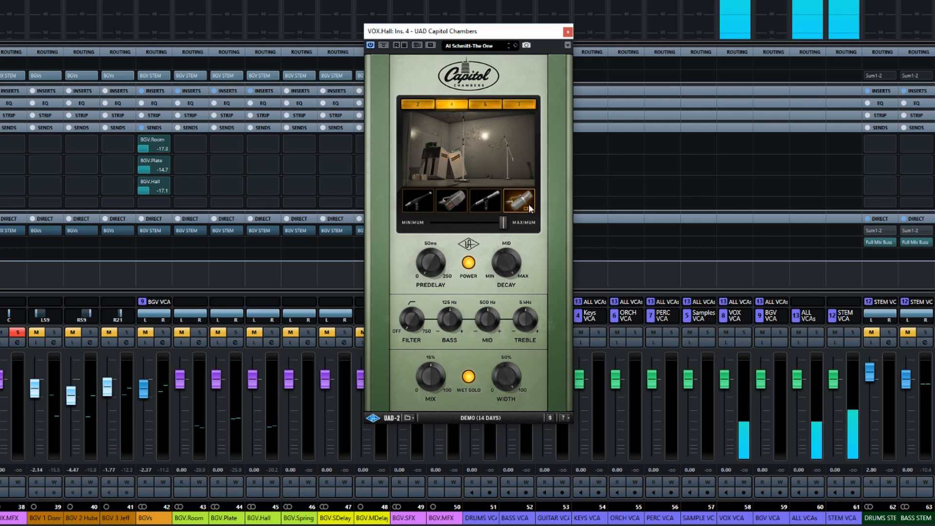
# Step: Audition the C37A and 44 microphones on the vocal in chambers 6 and 7, ending on chamber 7's C37A
pyautogui.click(497, 104)
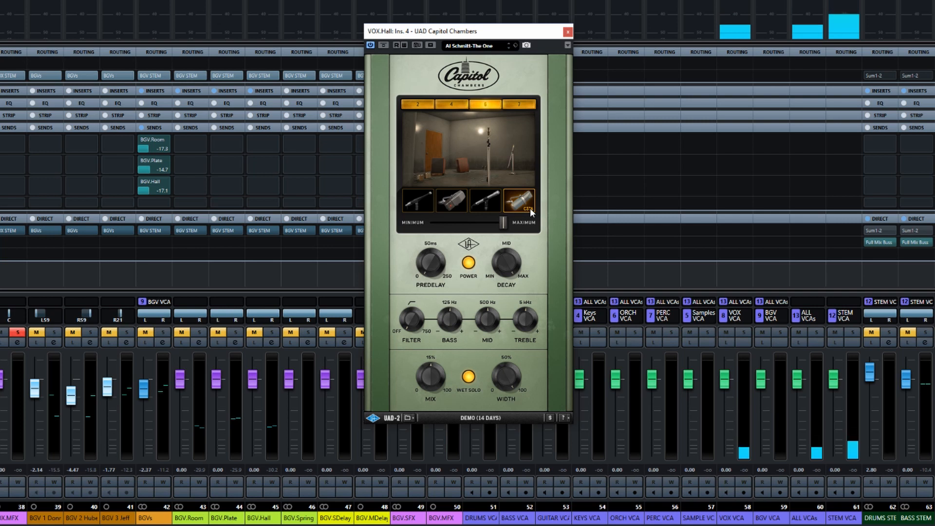
pyautogui.click(451, 202)
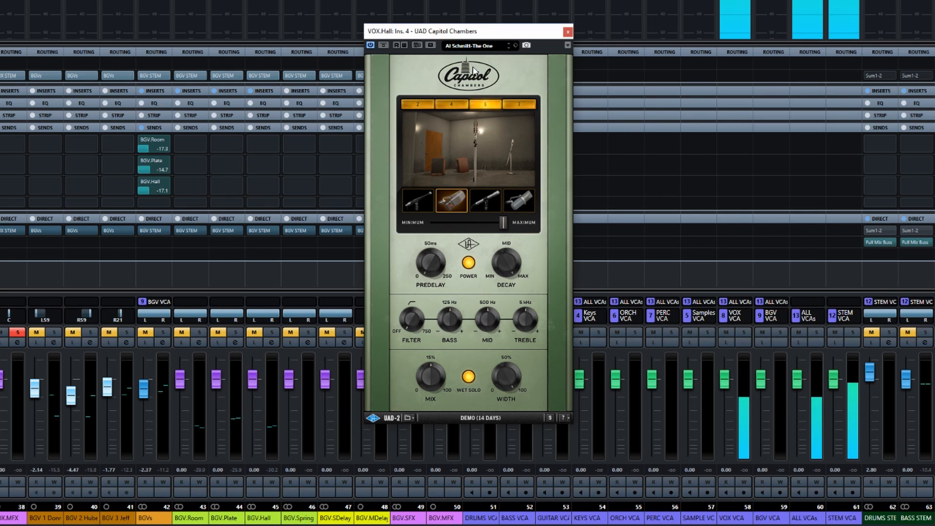
pyautogui.click(520, 105)
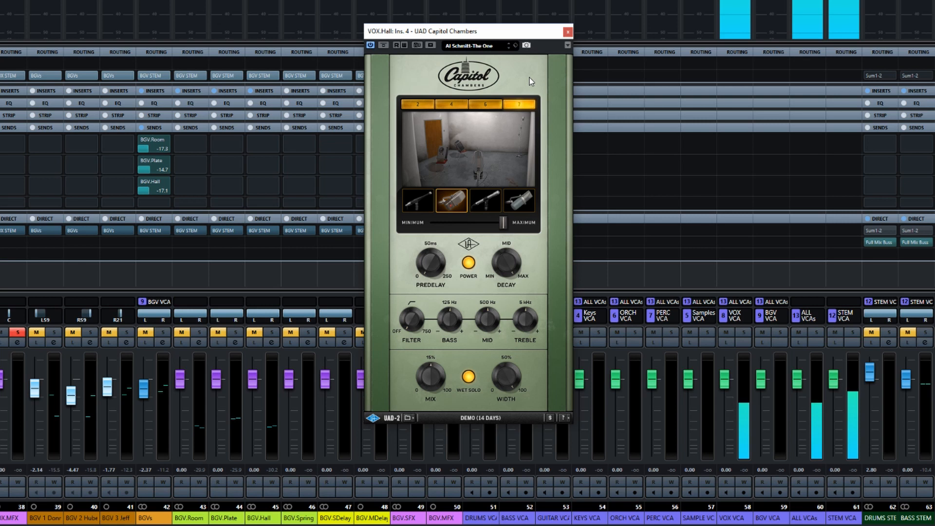
pyautogui.click(507, 207)
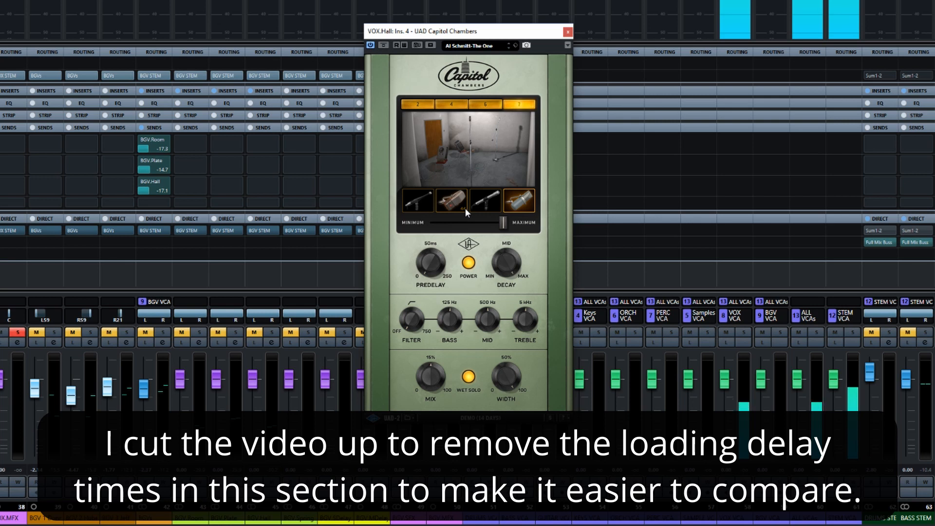
# Step: Compare the C37A in chambers 6, 4 and 2, then return to chamber 4 and select the SM80 microphone
pyautogui.click(482, 106)
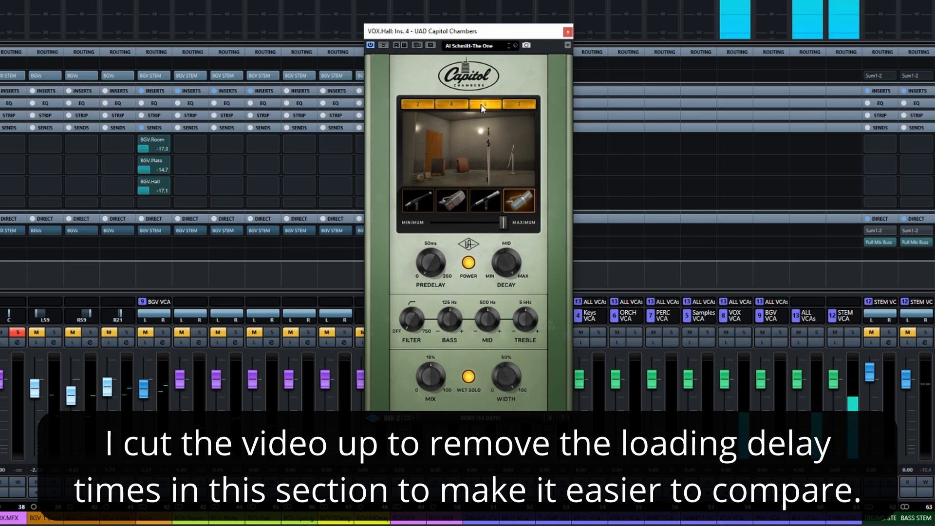
pyautogui.click(453, 106)
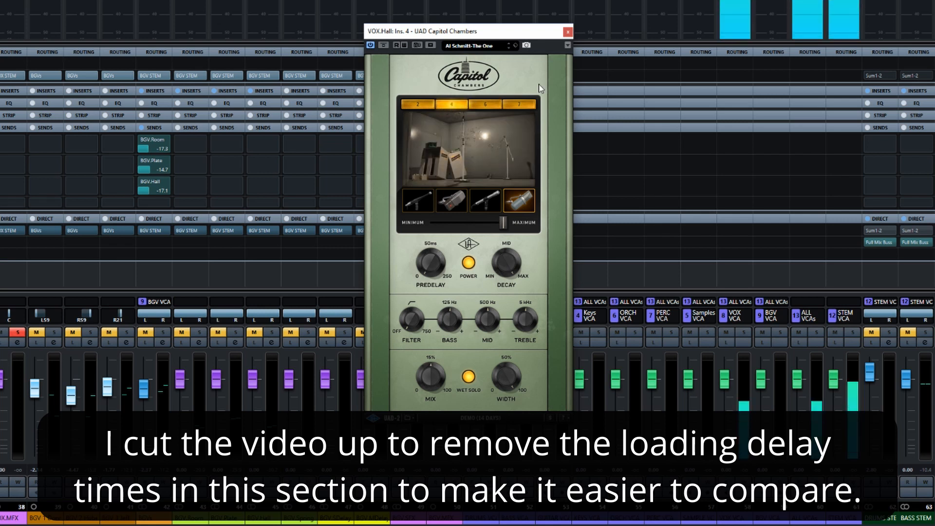
pyautogui.click(428, 106)
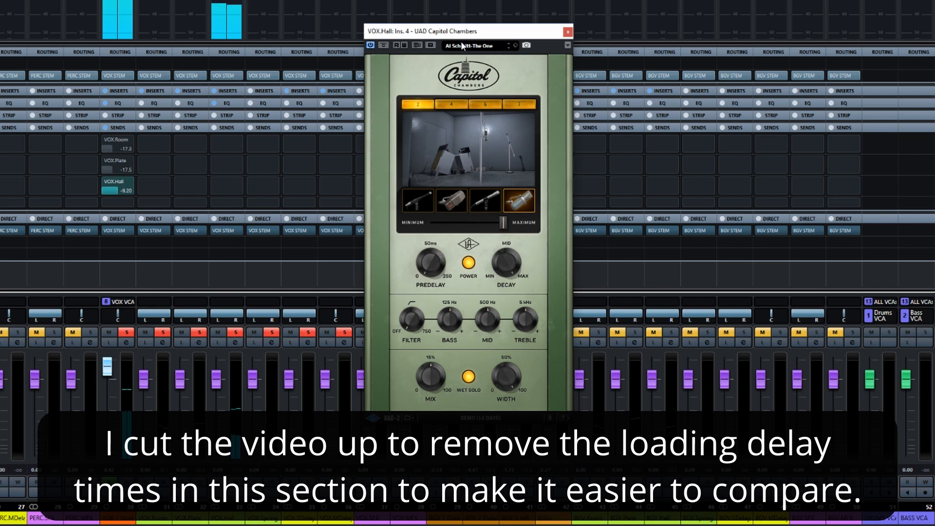
pyautogui.click(454, 105)
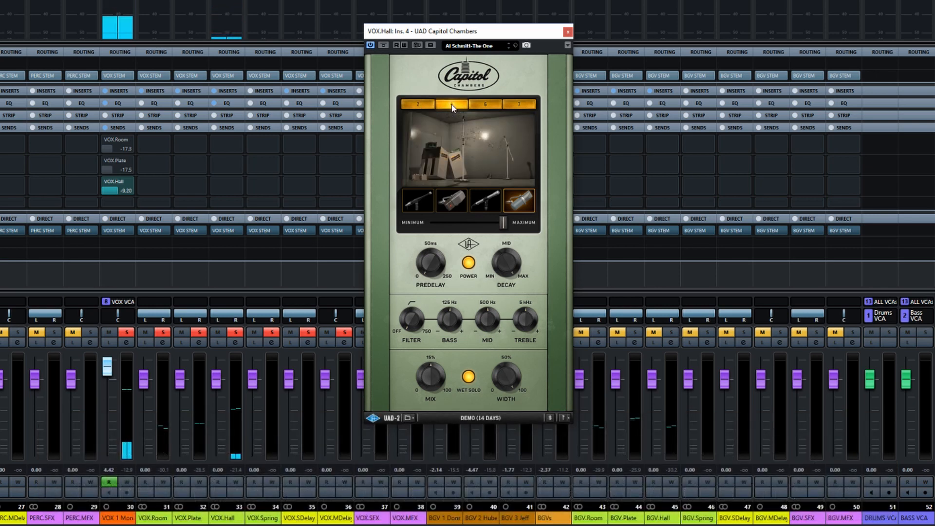
pyautogui.click(491, 203)
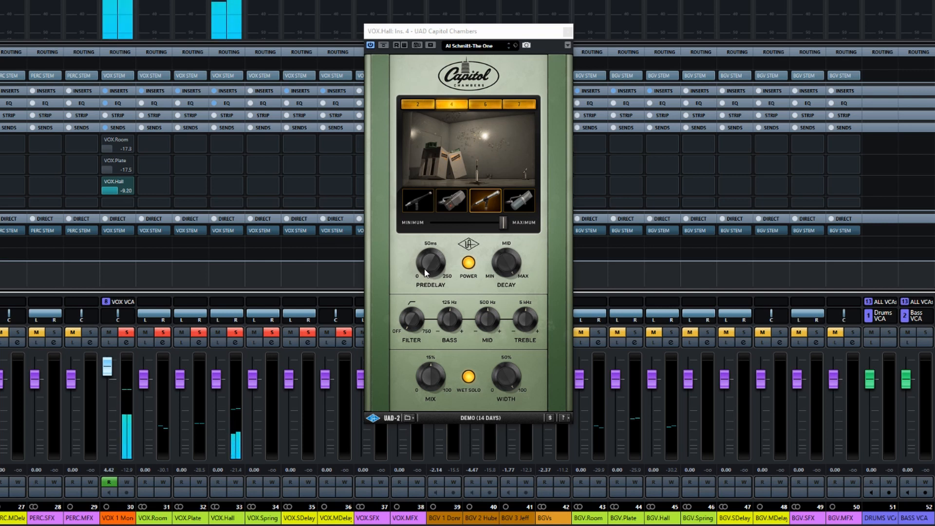
# Step: Try a longer predelay on the chamber 4 reverb, bring it back down, and switch the reverb's power off
pyautogui.moveTo(425, 271); pyautogui.dragTo(429, 199)
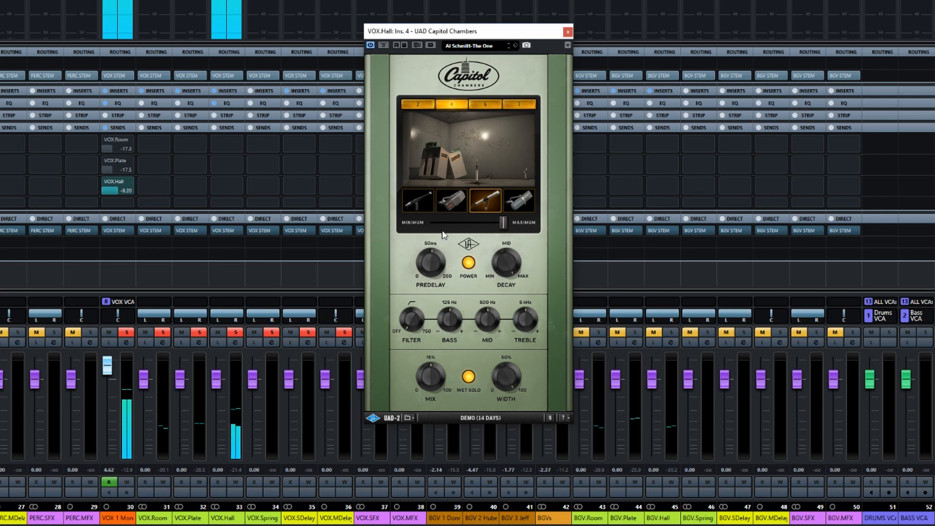
pyautogui.moveTo(442, 236); pyautogui.dragTo(443, 246)
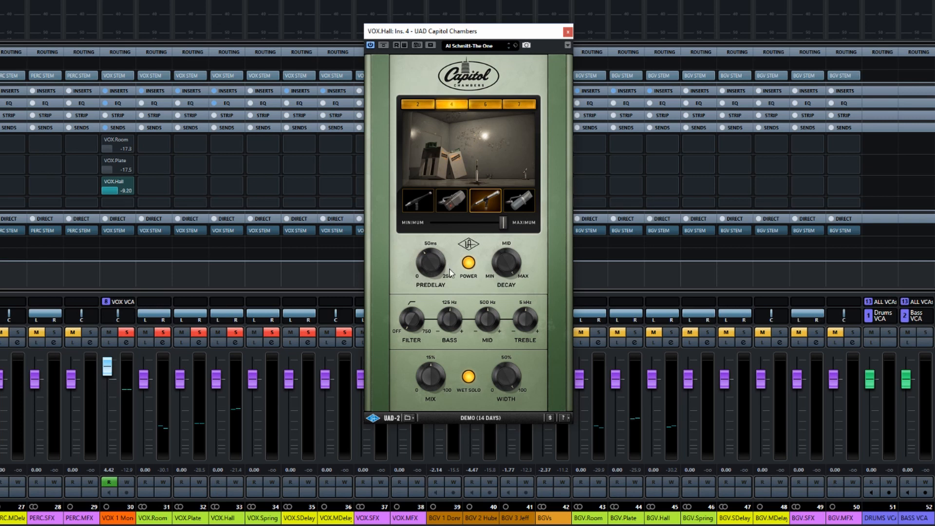
pyautogui.click(468, 264)
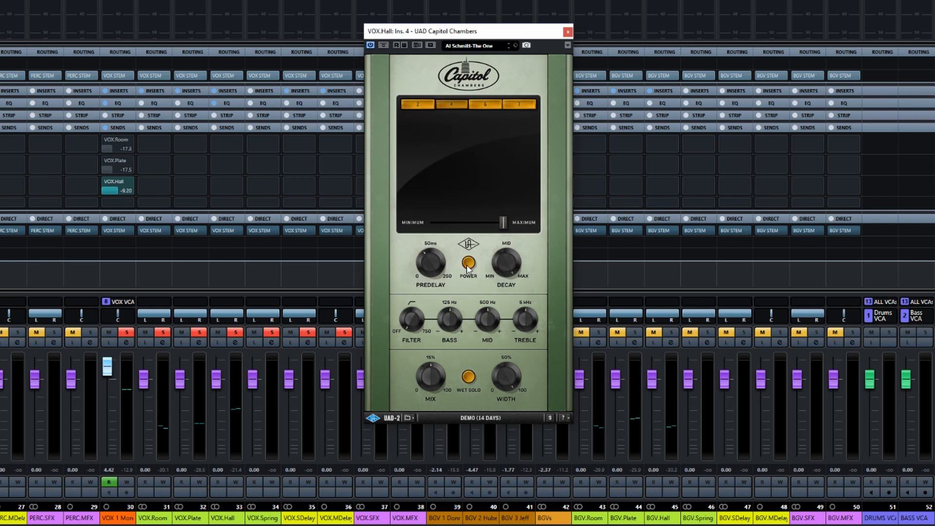
# Step: Switch the chamber 4 reverb back on and readjust its predelay
pyautogui.click(468, 264)
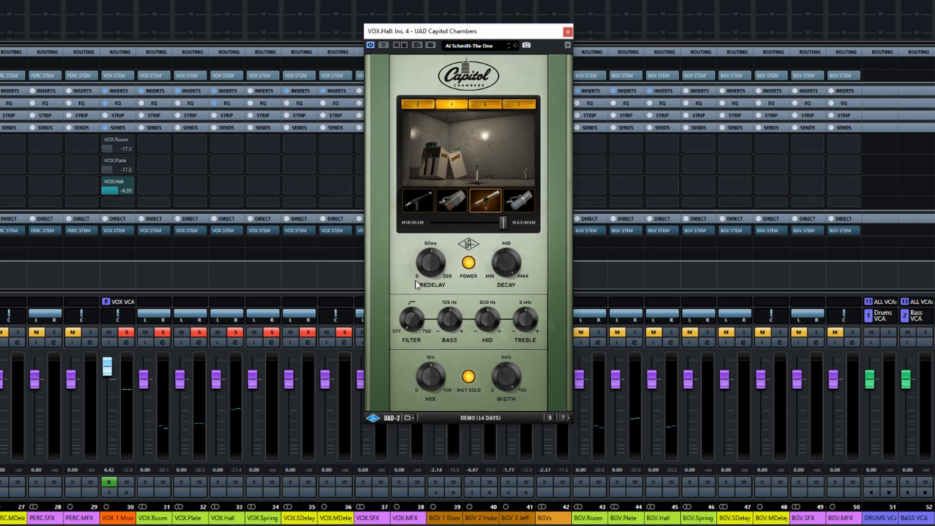
pyautogui.moveTo(422, 226); pyautogui.dragTo(427, 274)
pyautogui.moveTo(446, 215); pyautogui.dragTo(428, 284)
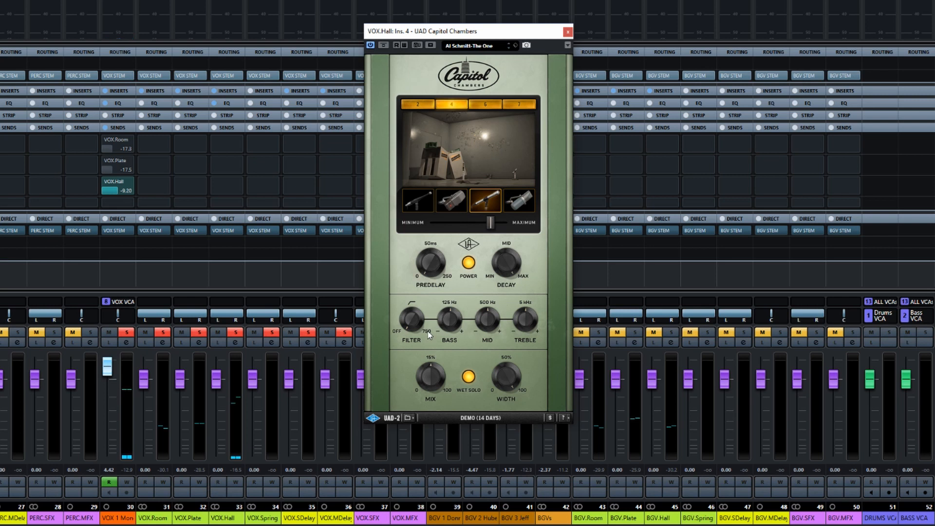
# Step: Play the soloed lead vocal and compare it with the VOX.Hall send off and on
pyautogui.press('space')
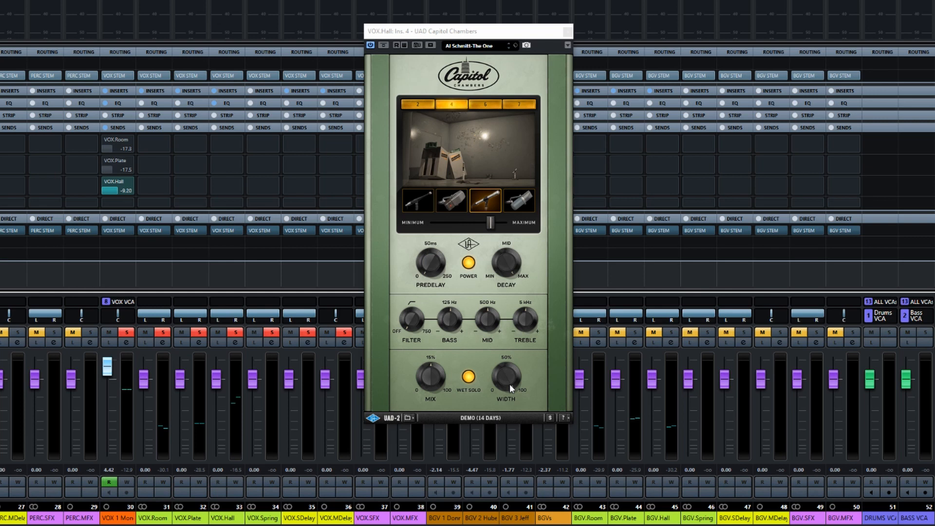
pyautogui.press('space')
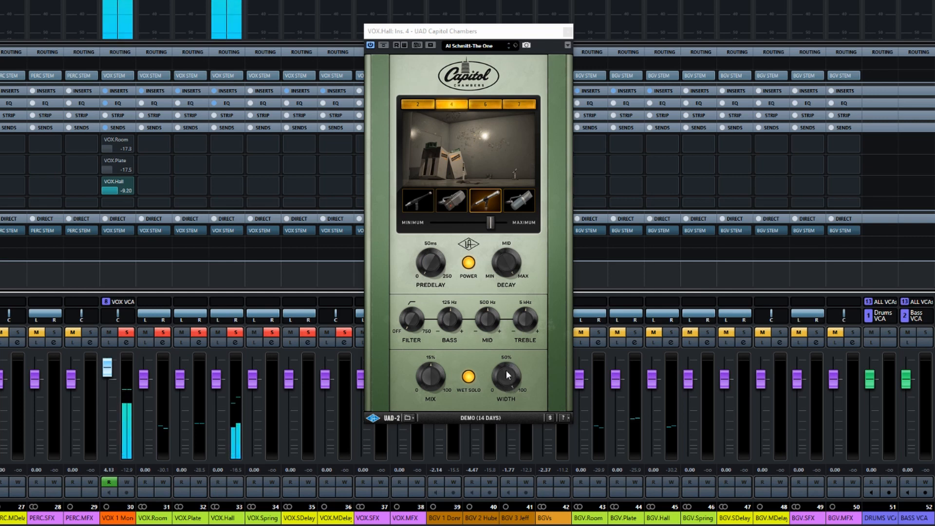
pyautogui.click(506, 373)
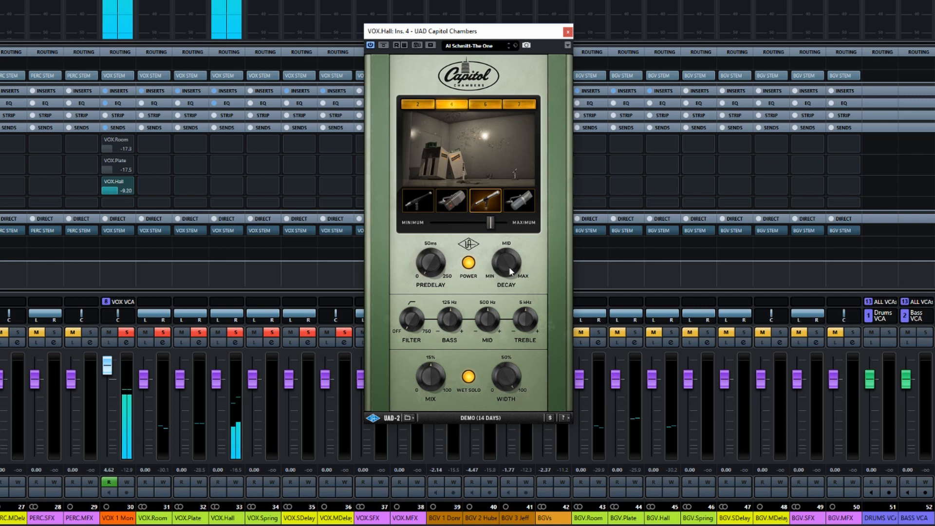
pyautogui.click(106, 181)
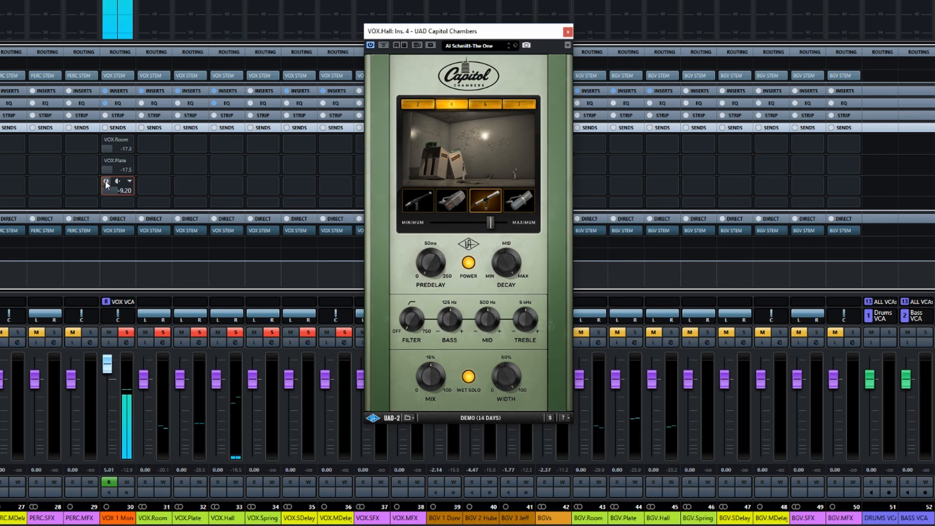
pyautogui.click(106, 182)
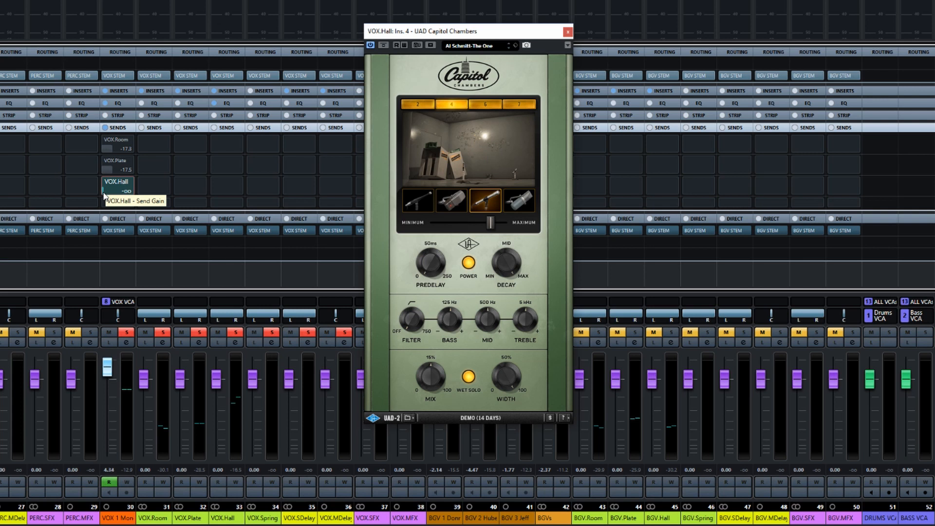
# Step: Raise the lead vocal's VOX.Hall send from silence to -18.4 during playback and compare it bypassed and active
pyautogui.press('space')
pyautogui.moveTo(103, 192); pyautogui.dragTo(143, 136)
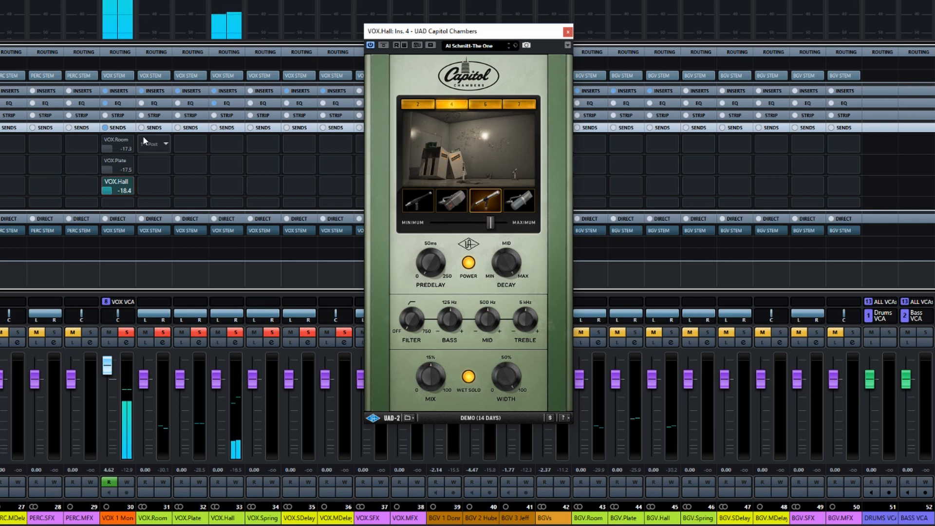
pyautogui.click(106, 183)
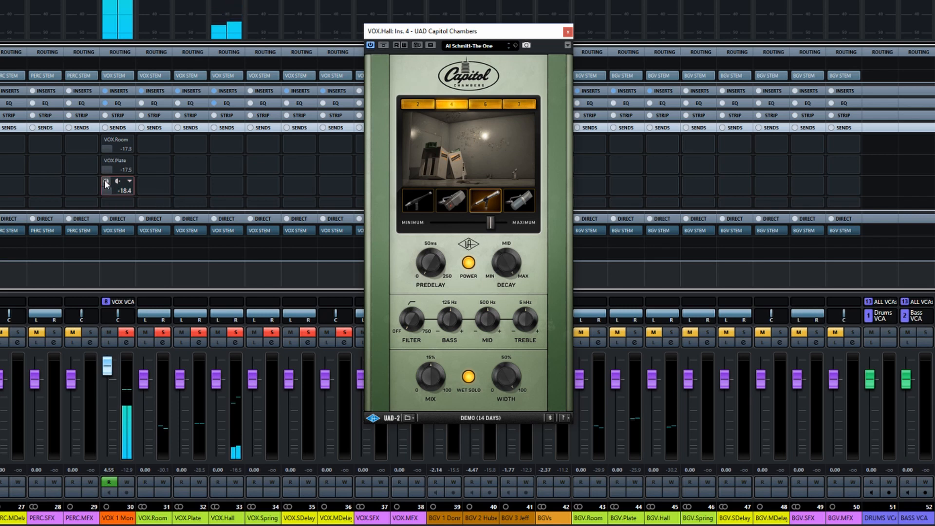
pyautogui.click(106, 182)
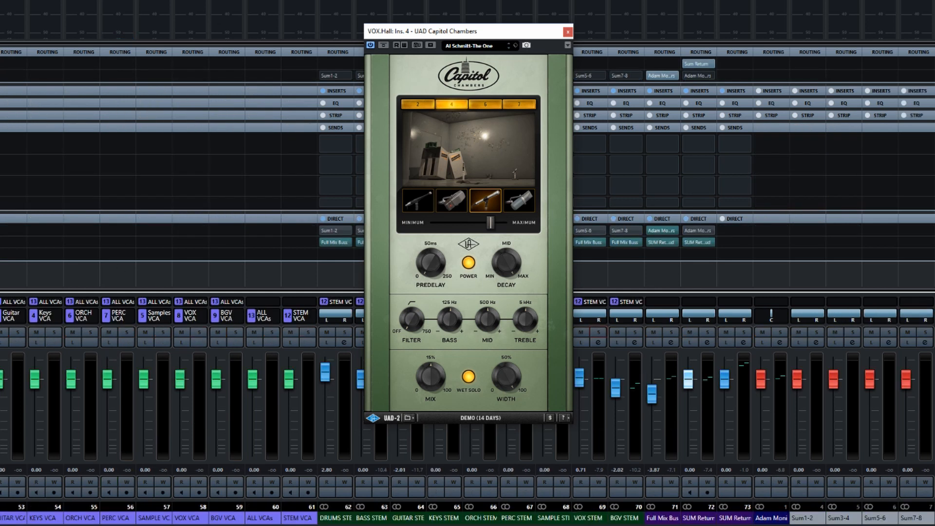
# Step: Play the full mix, return to the lead vocal channel, and compare its VOX.Hall send off and on
pyautogui.press('space')
pyautogui.hscroll(-10, 265, 519)
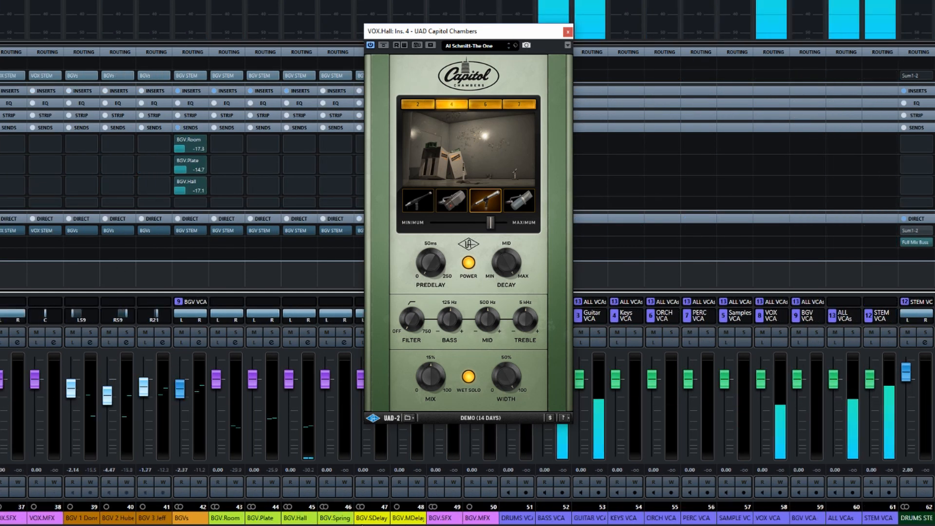
pyautogui.hscroll(-3, 265, 521)
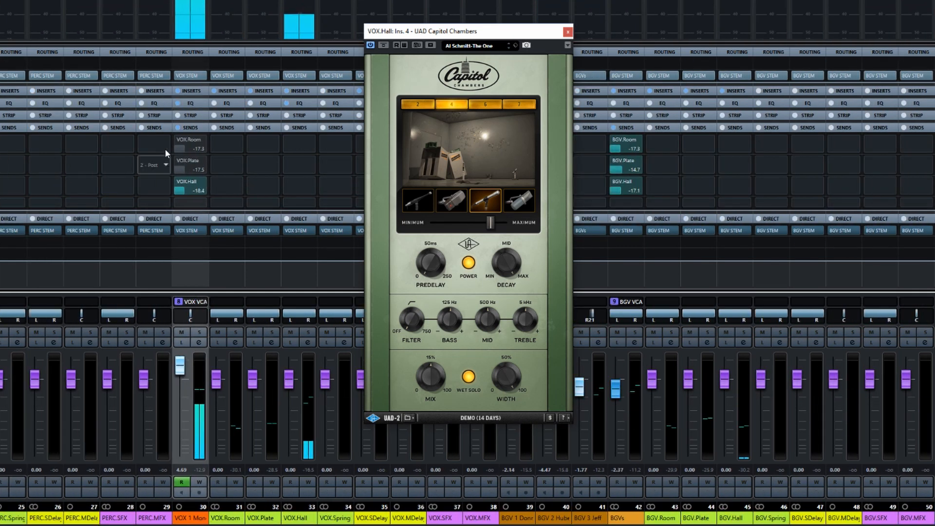
pyautogui.click(179, 182)
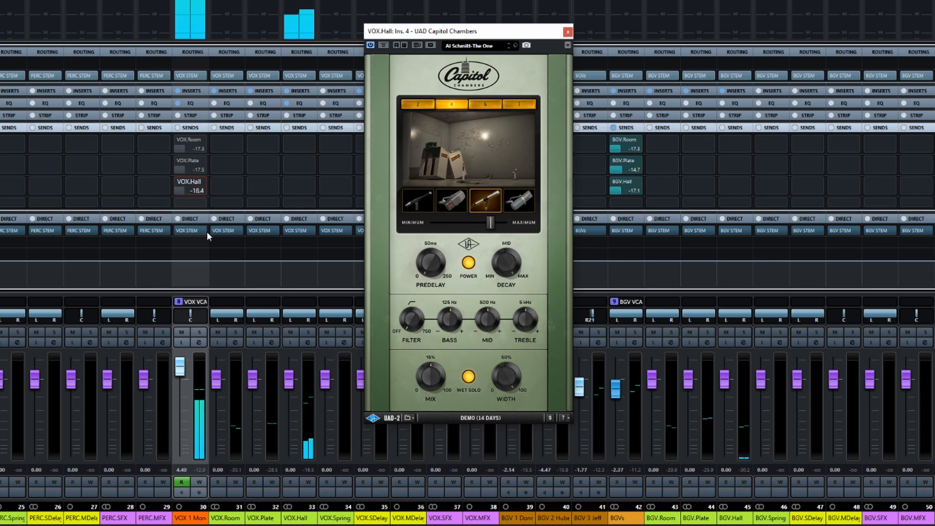
pyautogui.click(179, 182)
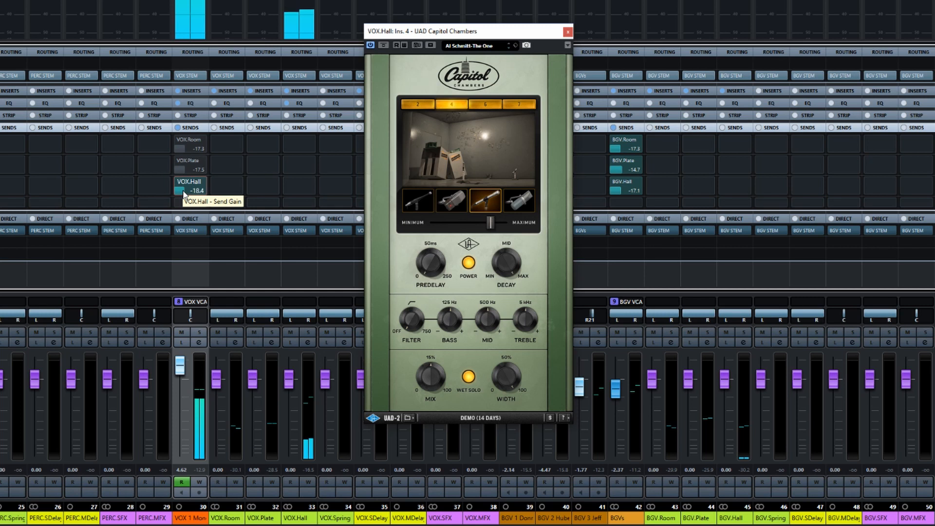
# Step: Push the VOX.Hall send up, settle it at -13.2, and compare the full mix with and without it
pyautogui.moveTo(187, 182); pyautogui.dragTo(230, 109)
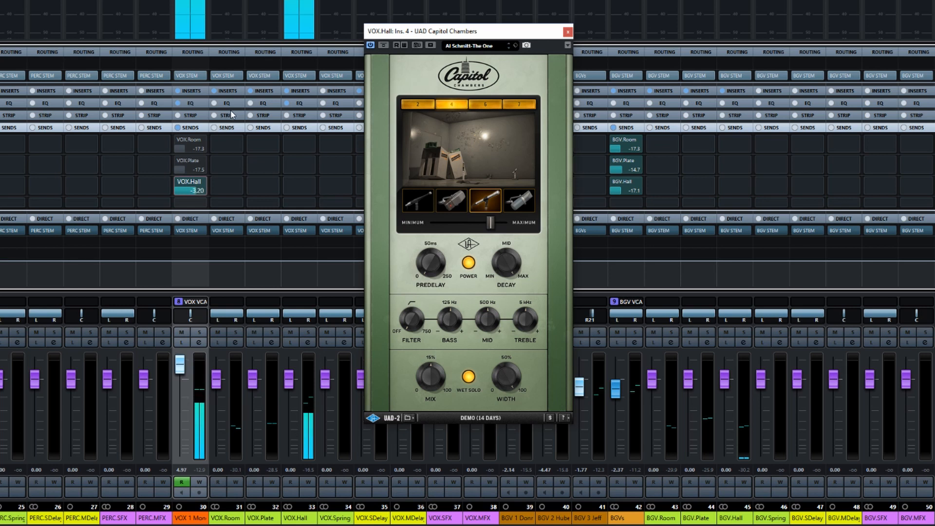
pyautogui.moveTo(230, 111); pyautogui.dragTo(207, 166)
pyautogui.click(178, 183)
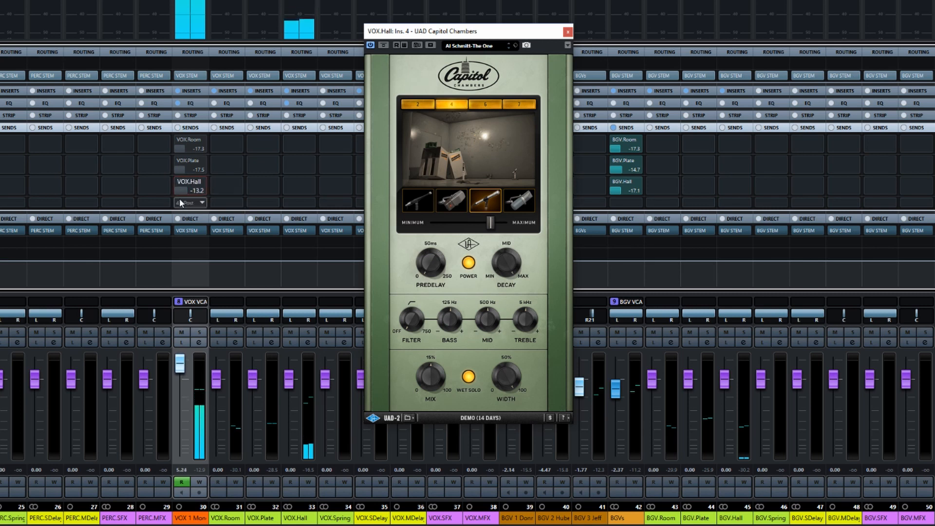
pyautogui.click(177, 183)
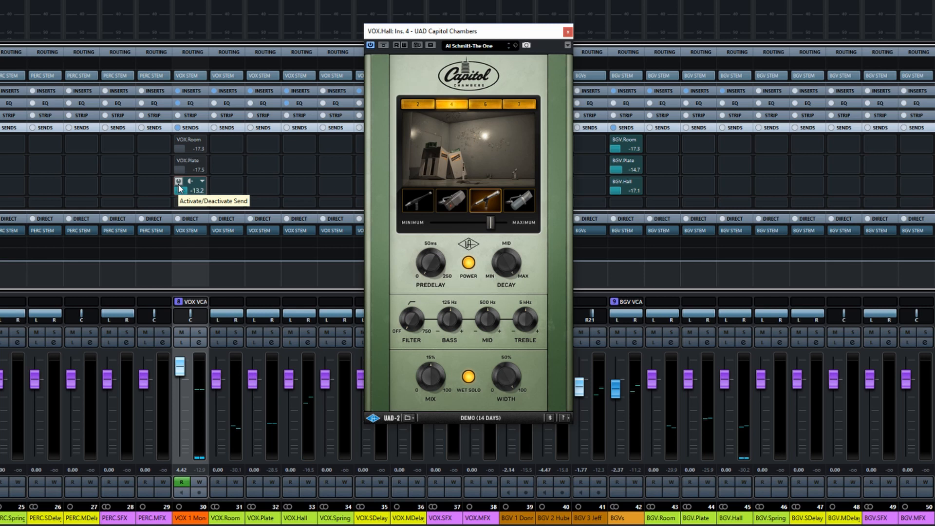
pyautogui.click(179, 182)
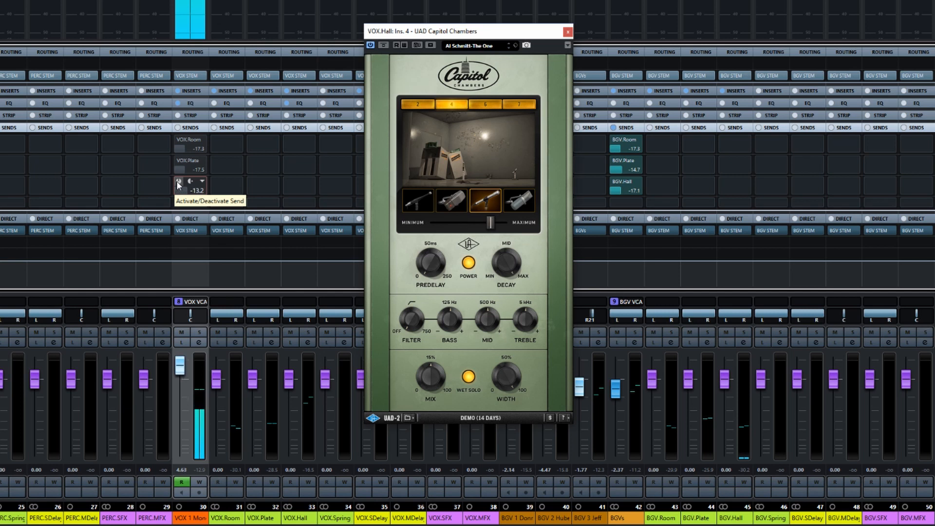
pyautogui.click(177, 182)
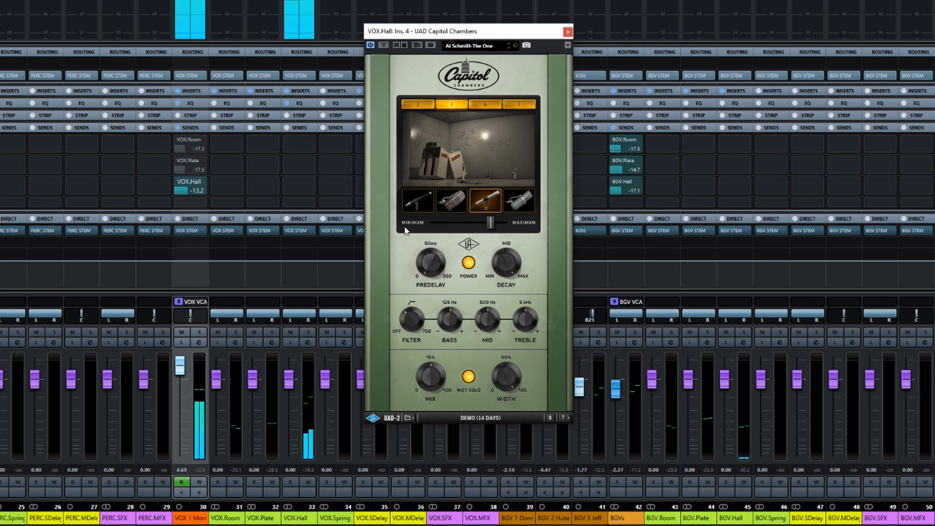
pyautogui.click(179, 181)
pyautogui.click(179, 182)
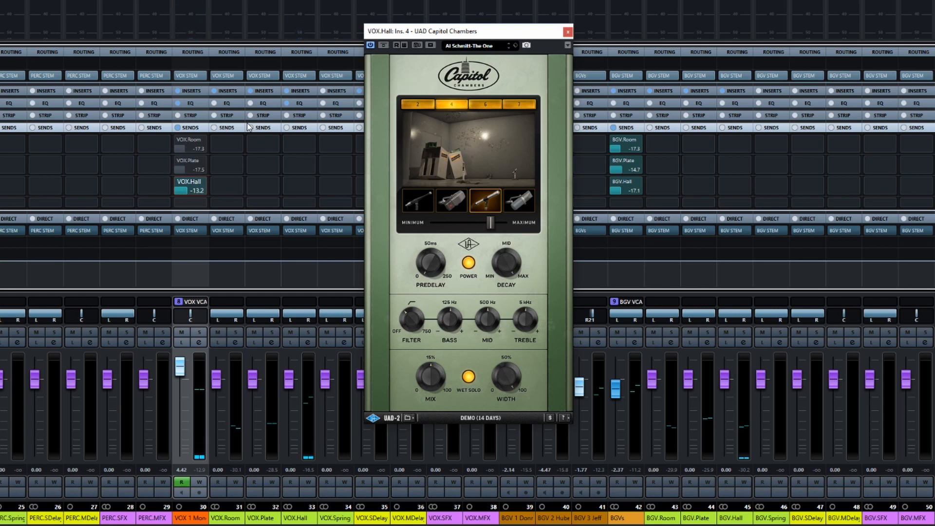
# Step: Close the hall reverb and load UAD Capitol Chambers(m) in insert slot 10 of the VOX 1 Mono channel
pyautogui.click(567, 33)
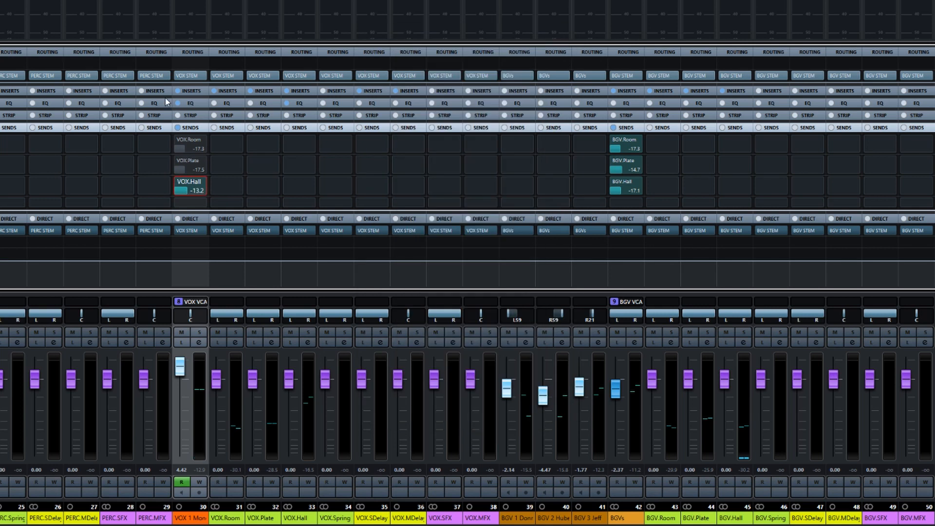
pyautogui.click(191, 89)
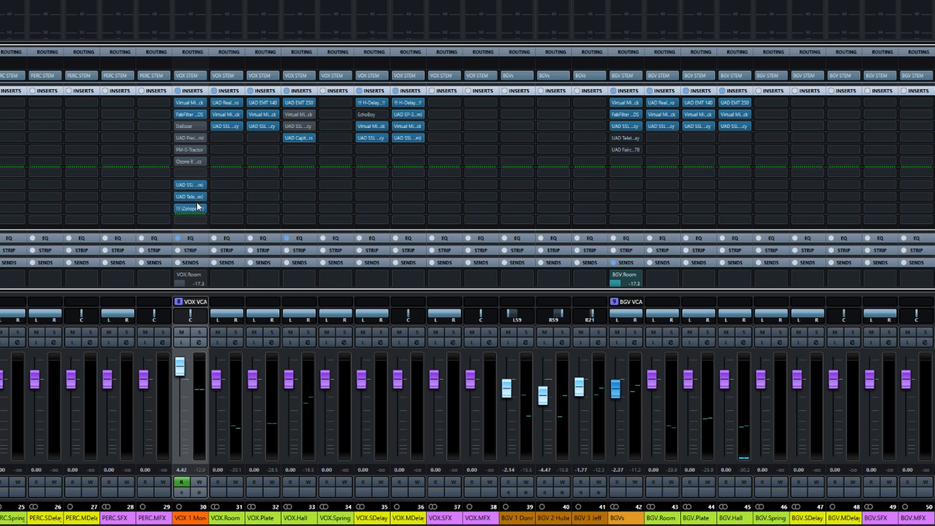
pyautogui.click(203, 211)
pyautogui.press('Escape')
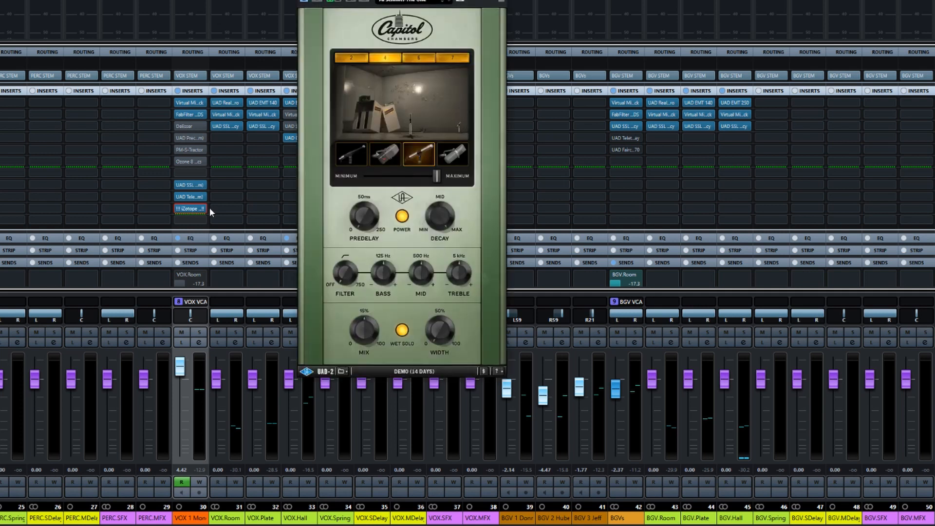
pyautogui.moveTo(394, 1); pyautogui.dragTo(440, 65)
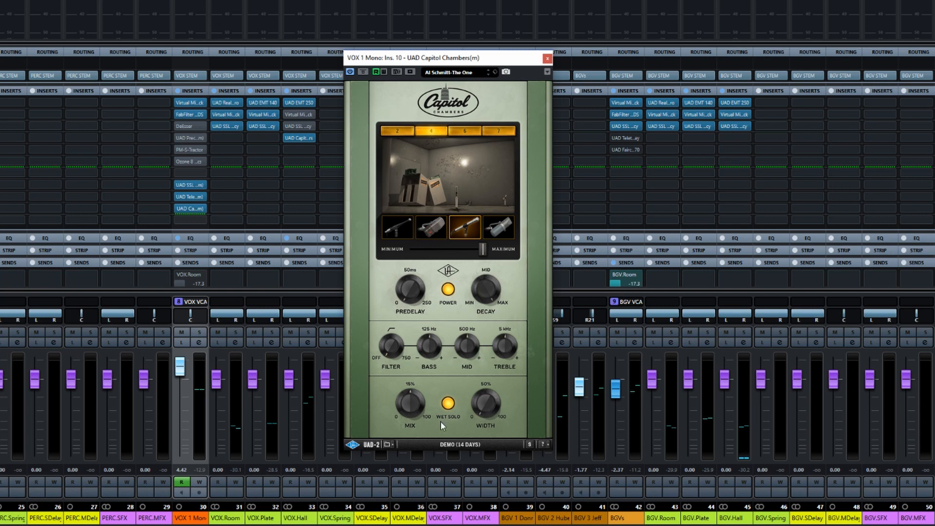
# Step: Solo the lead vocal, disable Wet Solo on the inserted reverb, and compare the sound with its power off and on
pyautogui.click(199, 333)
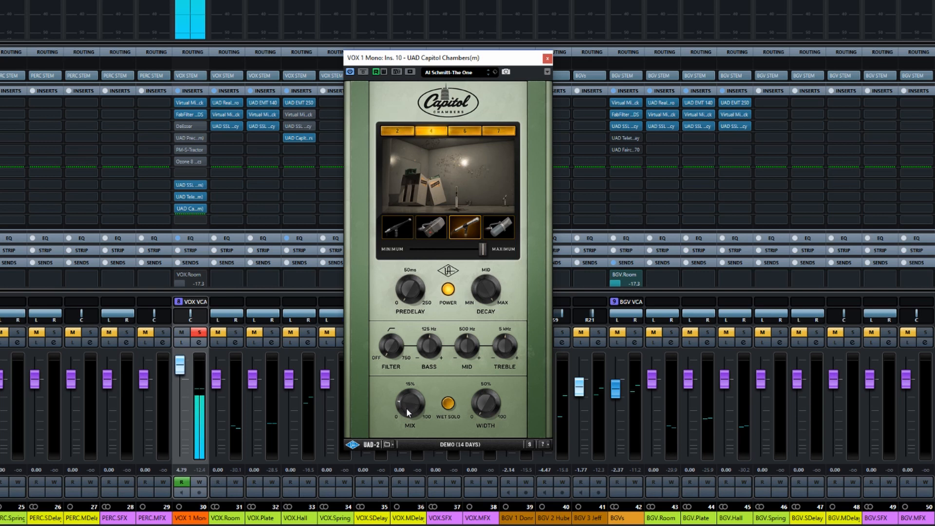
pyautogui.click(448, 291)
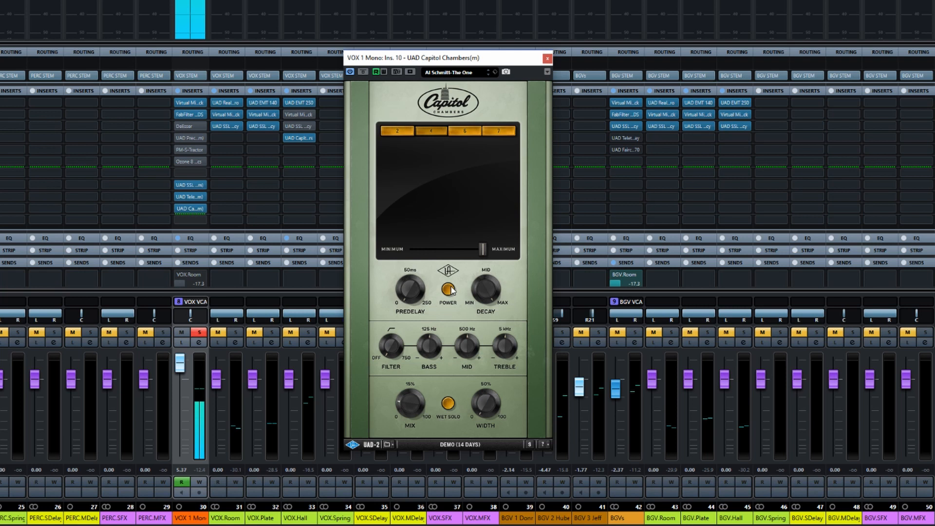
pyautogui.click(451, 290)
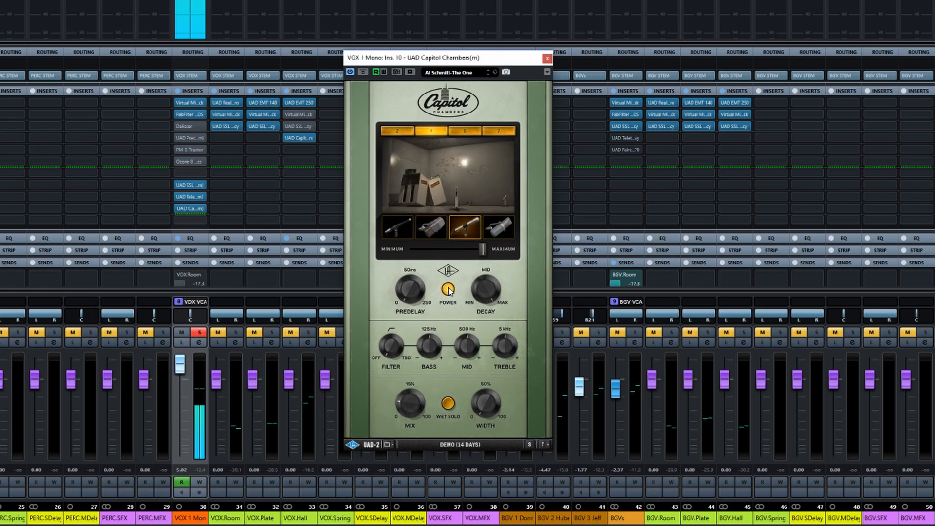